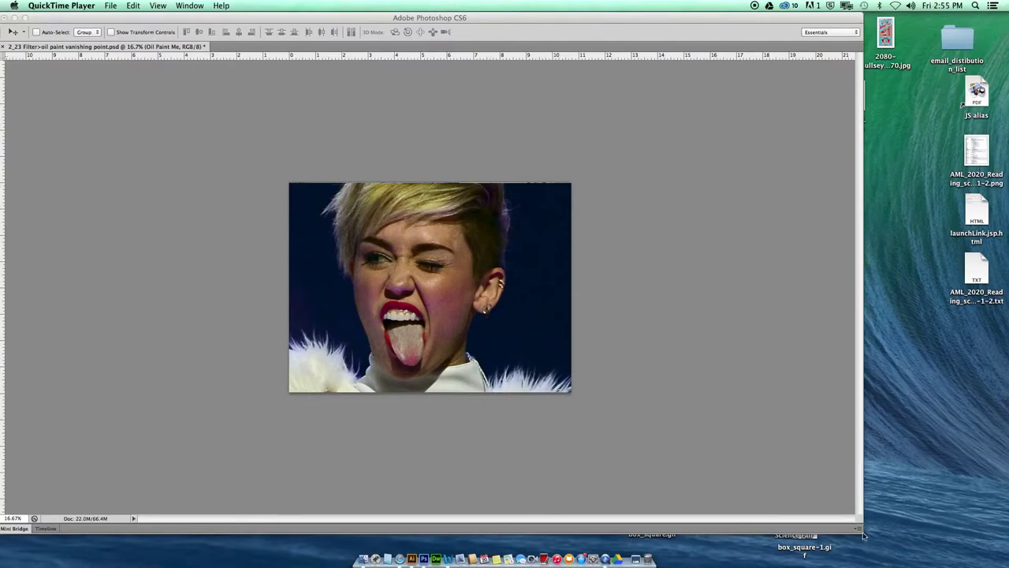
- Bring Photoshop forward, shift the window and Layers panel, and fit the whole portrait in view
left_click(832, 490)
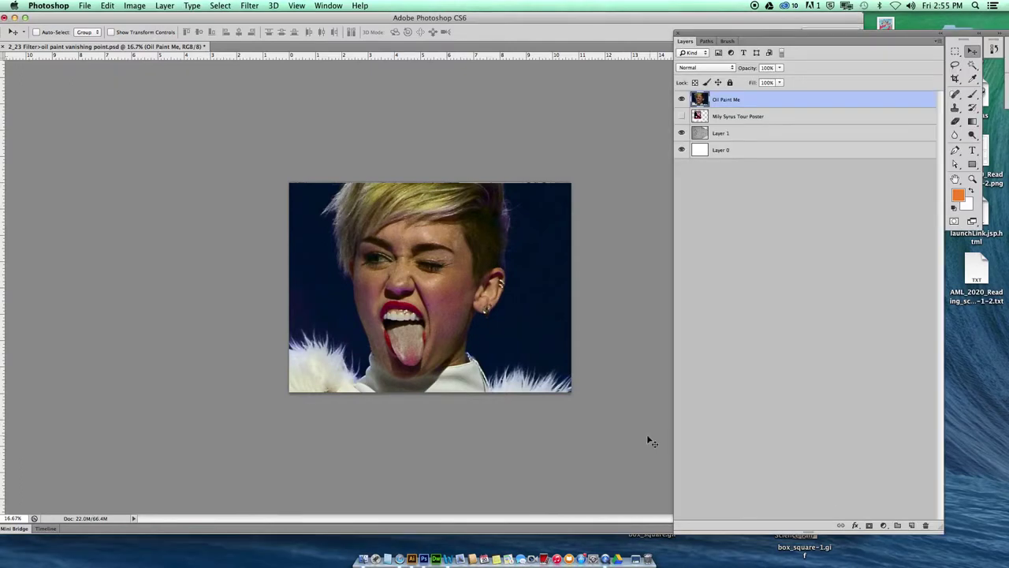
left_click_drag(586, 24, 611, 27)
left_click_drag(725, 37, 754, 44)
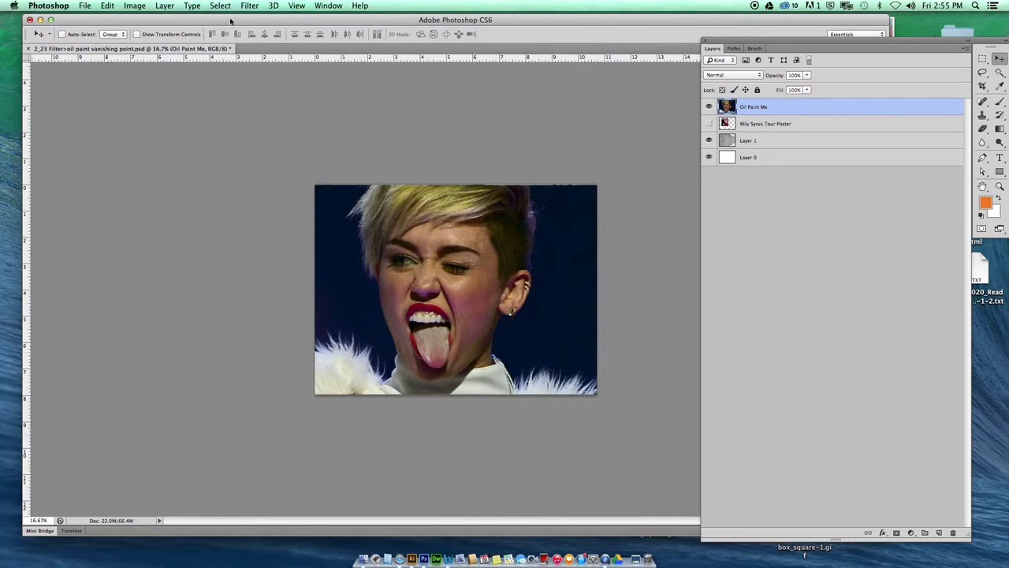
scroll(447, 277, "up", 3)
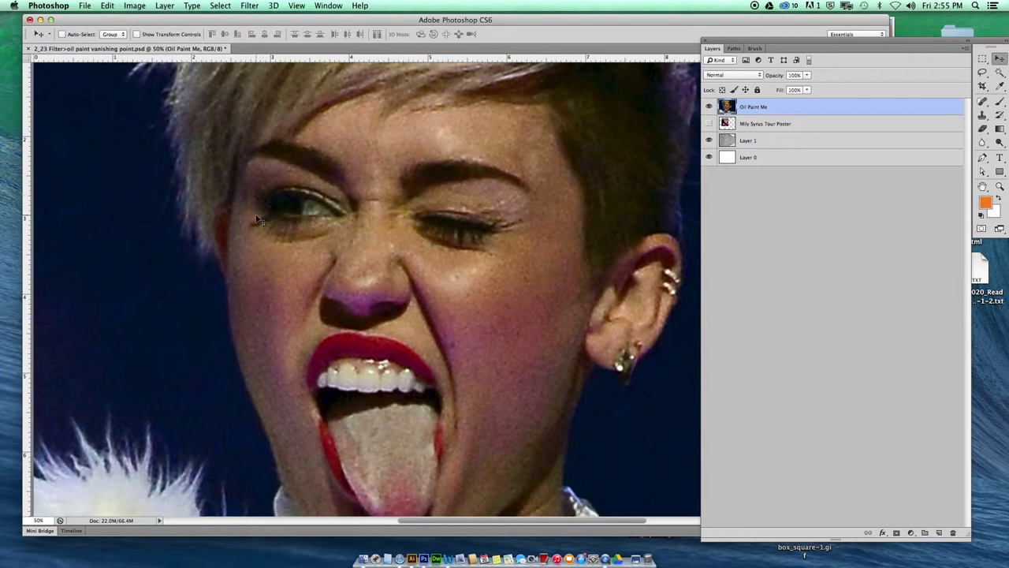
scroll(434, 298, "down", 3)
scroll(433, 298, "right", 1)
scroll(415, 294, "down", 2)
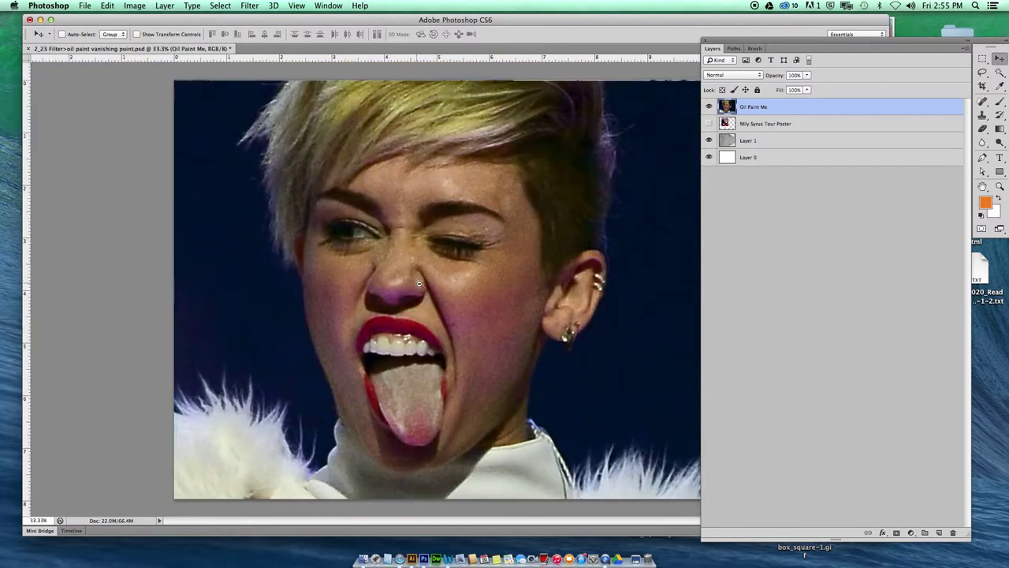
left_click(248, 6)
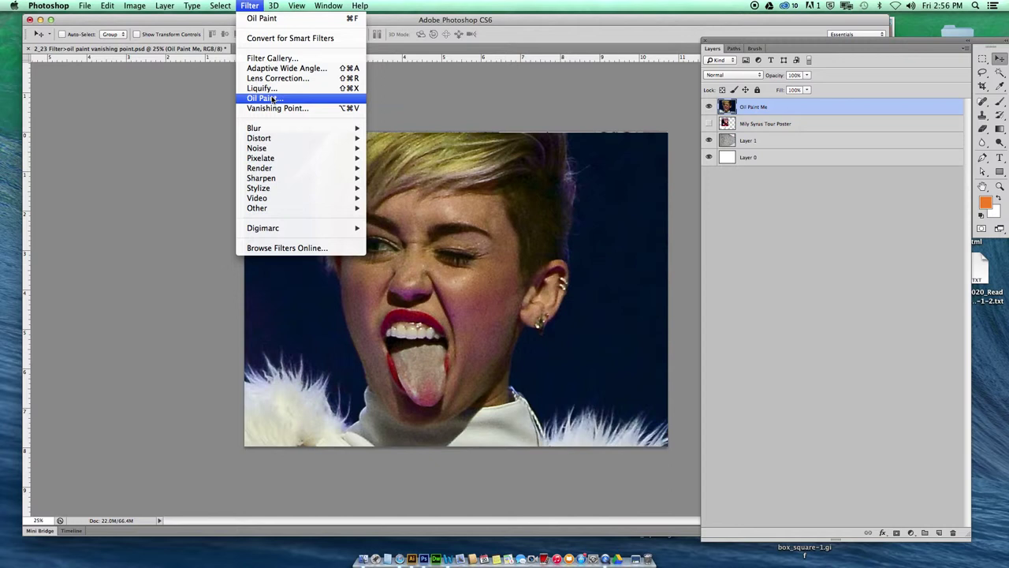
left_click(276, 58)
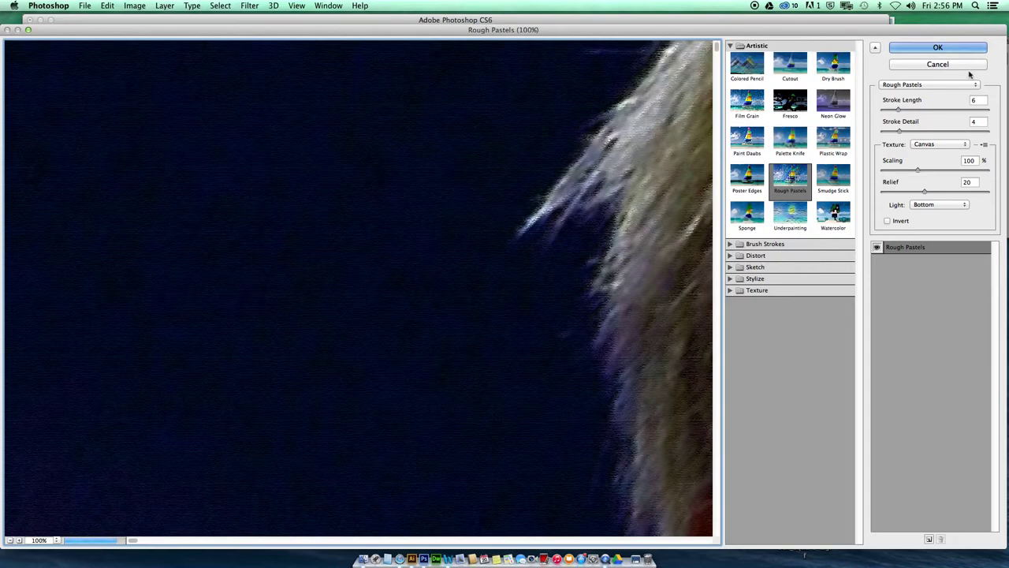
left_click(958, 65)
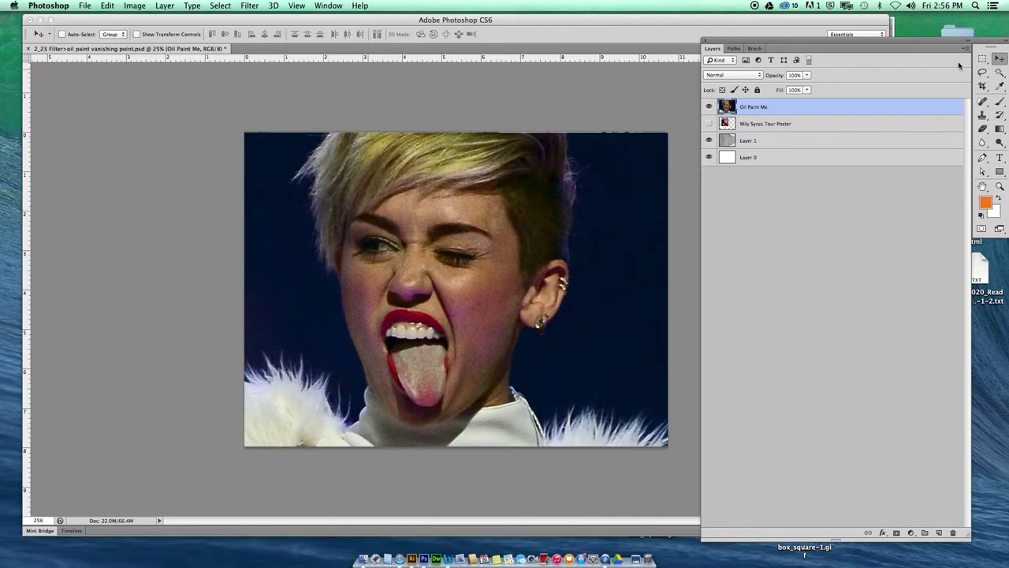
left_click(250, 7)
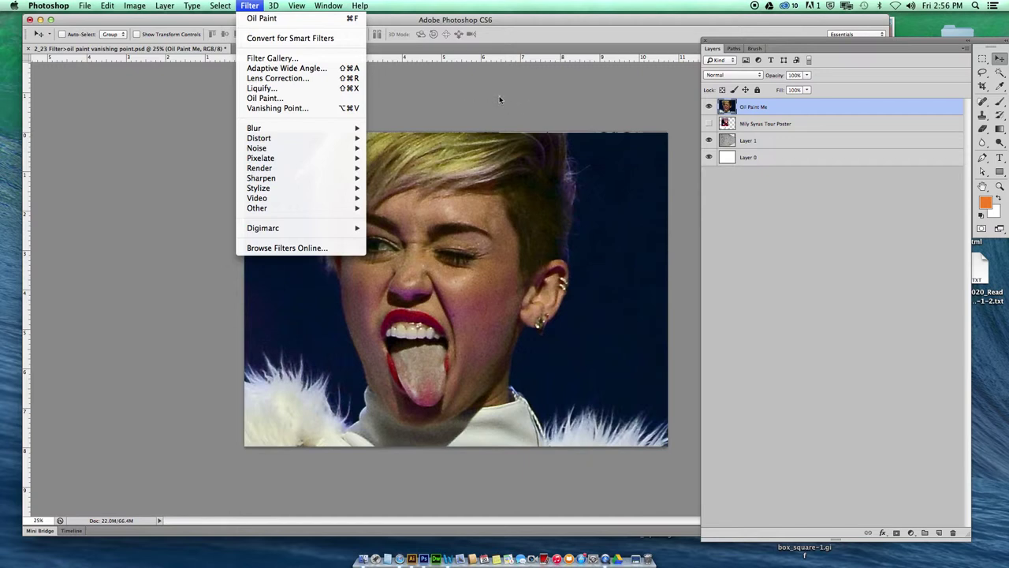
- Convert the Oil Paint Me layer to a smart object with Convert for Smart Filters
left_click(283, 100)
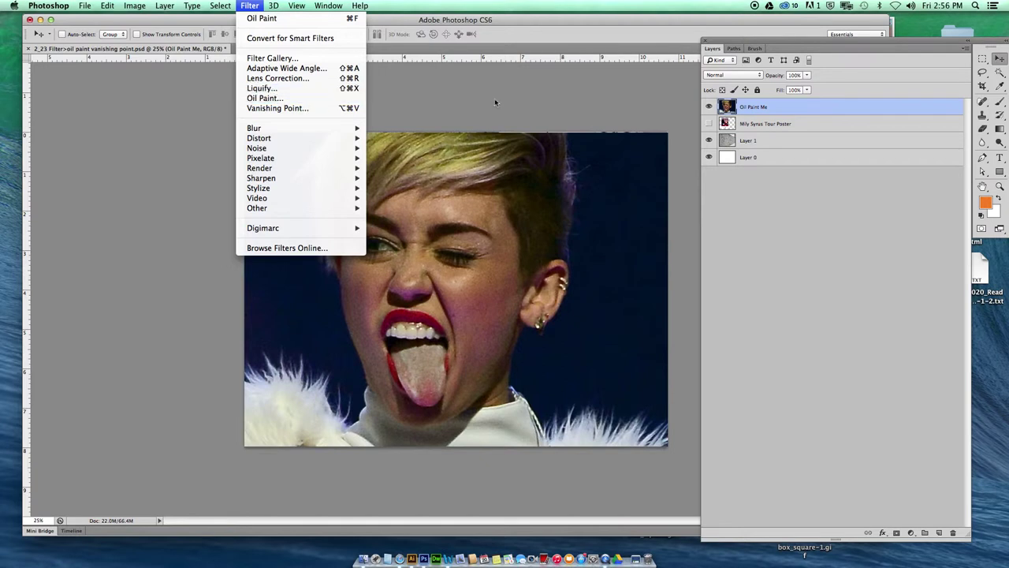
left_click(457, 284)
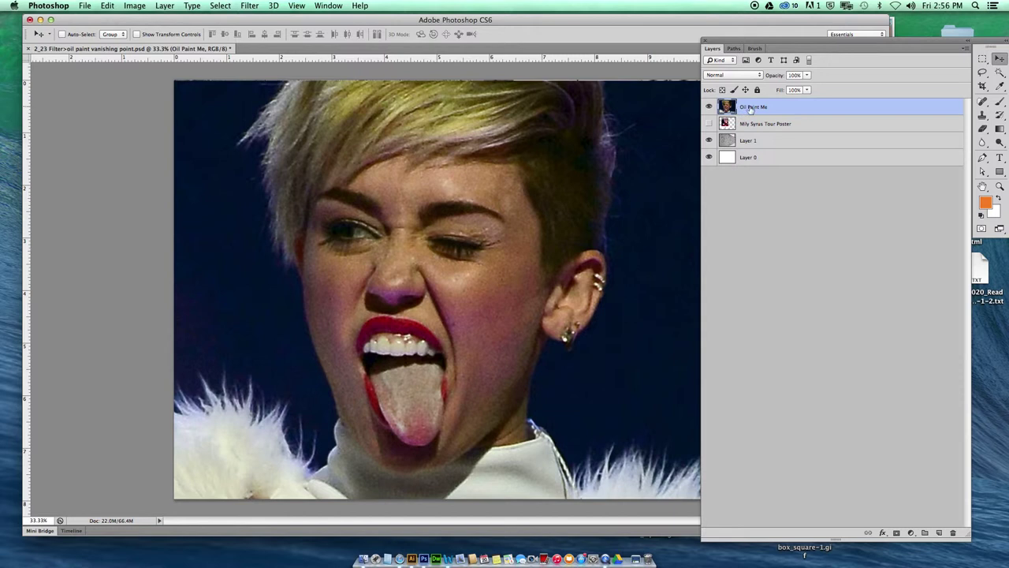
left_click(248, 5)
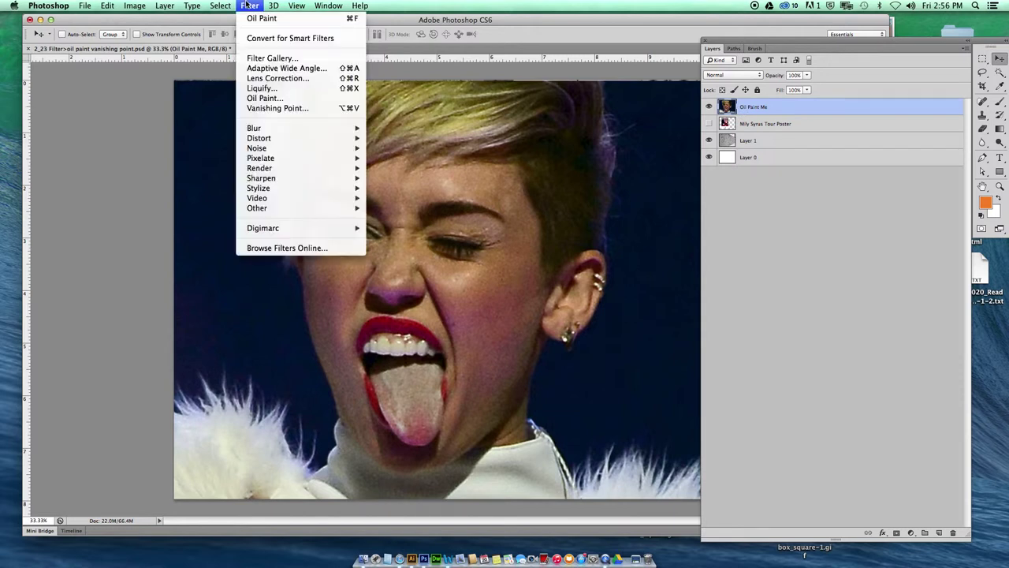
left_click(258, 39)
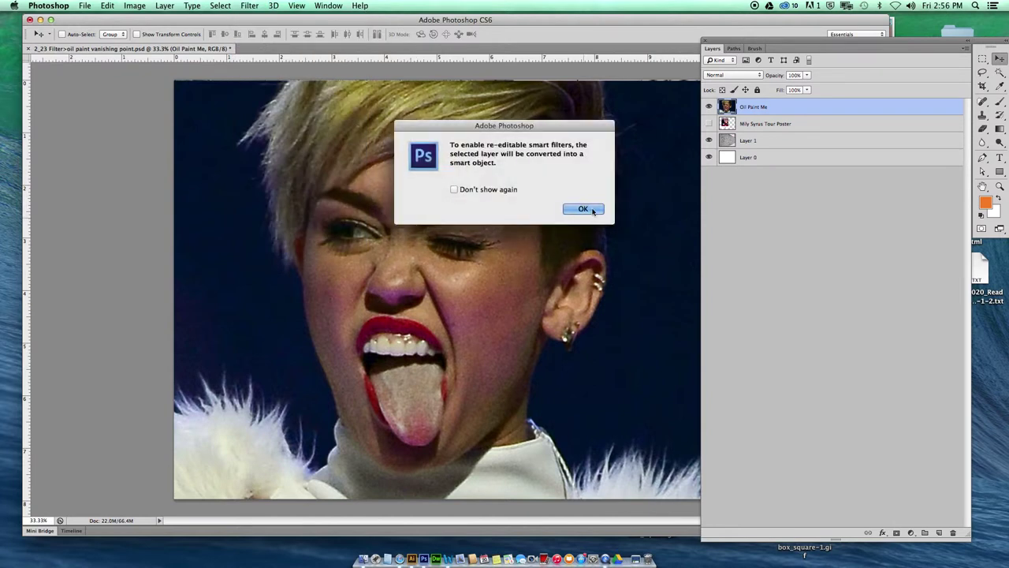
left_click(582, 209)
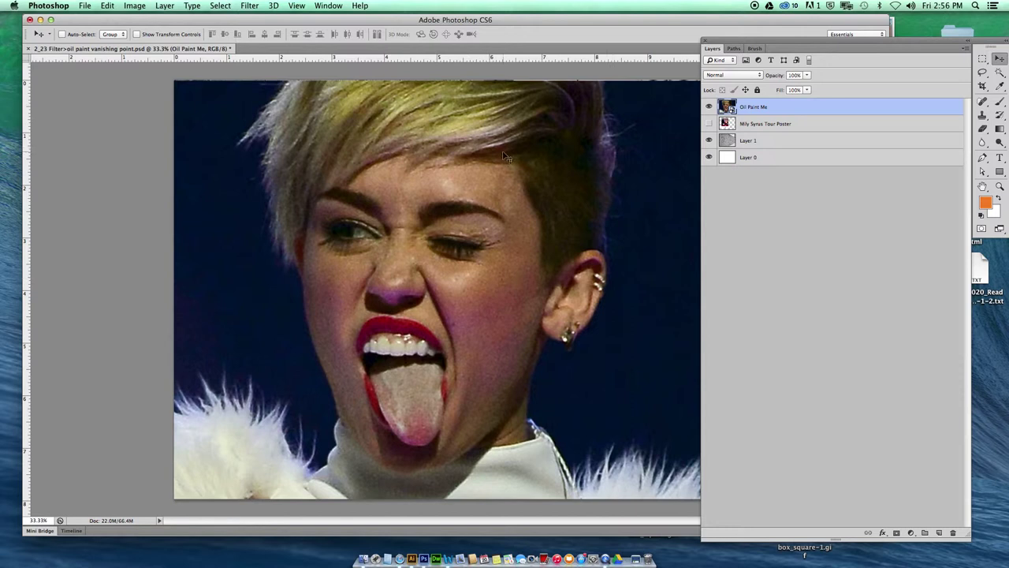
left_click(249, 6)
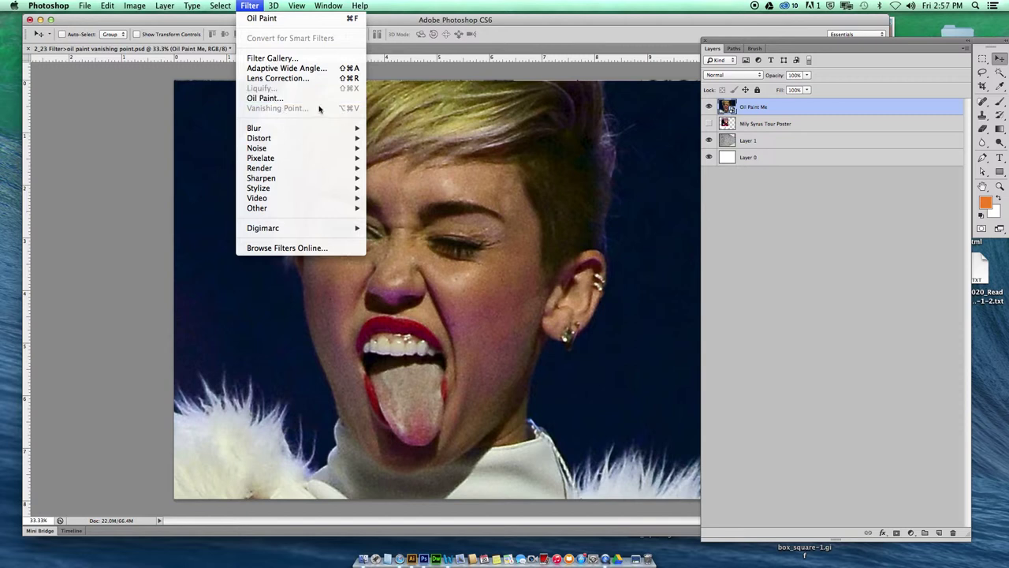
- Set Oil Paint to Stylization 0.1, Cleanliness 2.85, Scale 0.89, Bristle Detail 3.2, Angular Direction 207, Shine 3.05
left_click(271, 100)
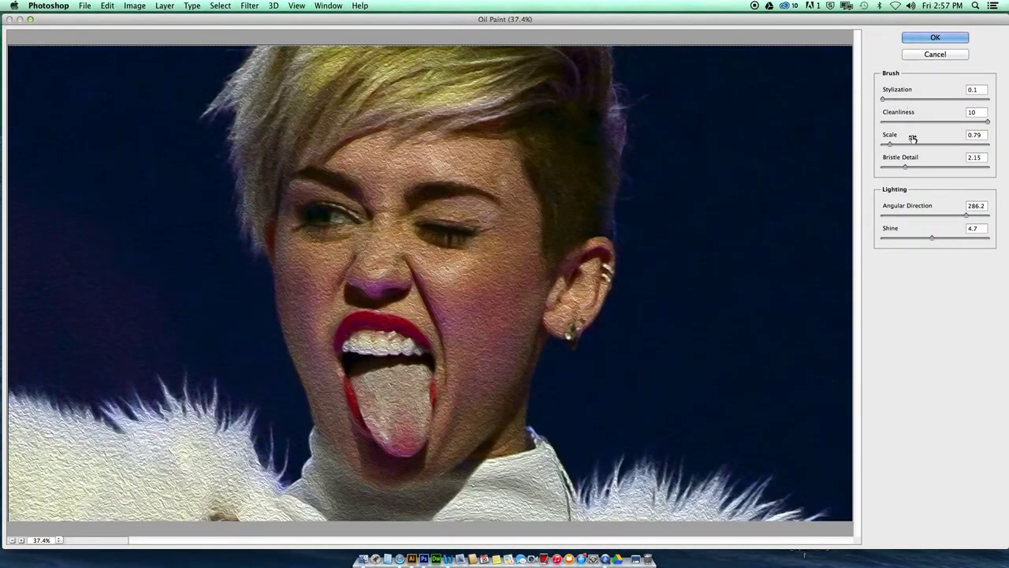
mouse_move(883, 100)
left_mouse_down()
mouse_move(962, 101)
mouse_move(880, 100)
left_mouse_up()
left_click_drag(987, 122, 920, 167)
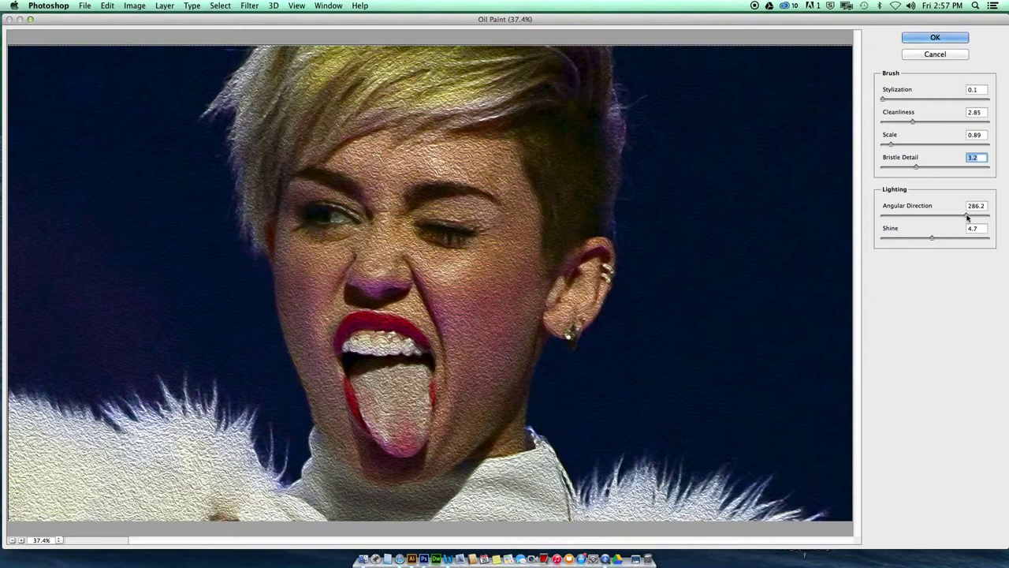
mouse_move(967, 218)
left_mouse_down()
mouse_move(880, 223)
mouse_move(922, 218)
mouse_move(911, 219)
mouse_move(944, 222)
mouse_move(957, 237)
mouse_move(1006, 234)
mouse_move(840, 252)
mouse_move(915, 248)
left_mouse_up()
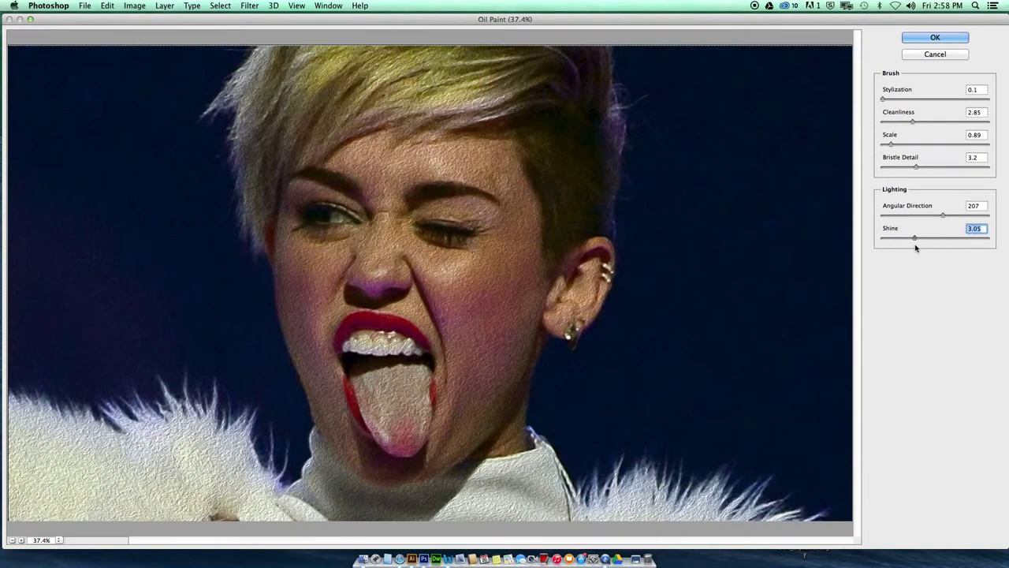
- Apply the Oil Paint smart filter, toggle it to compare, then hide the Oil Paint Me layer
left_click(953, 37)
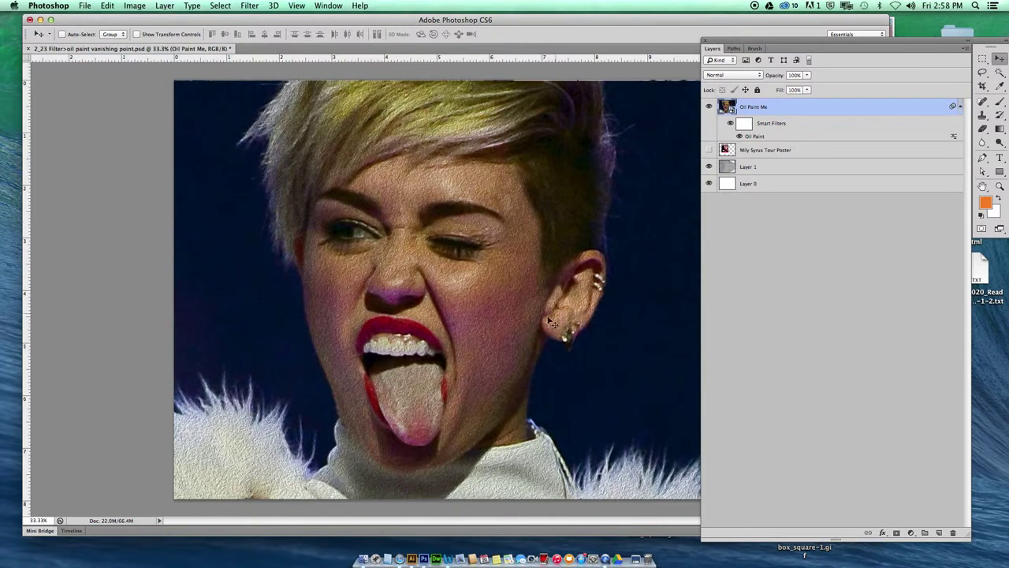
left_click(433, 276)
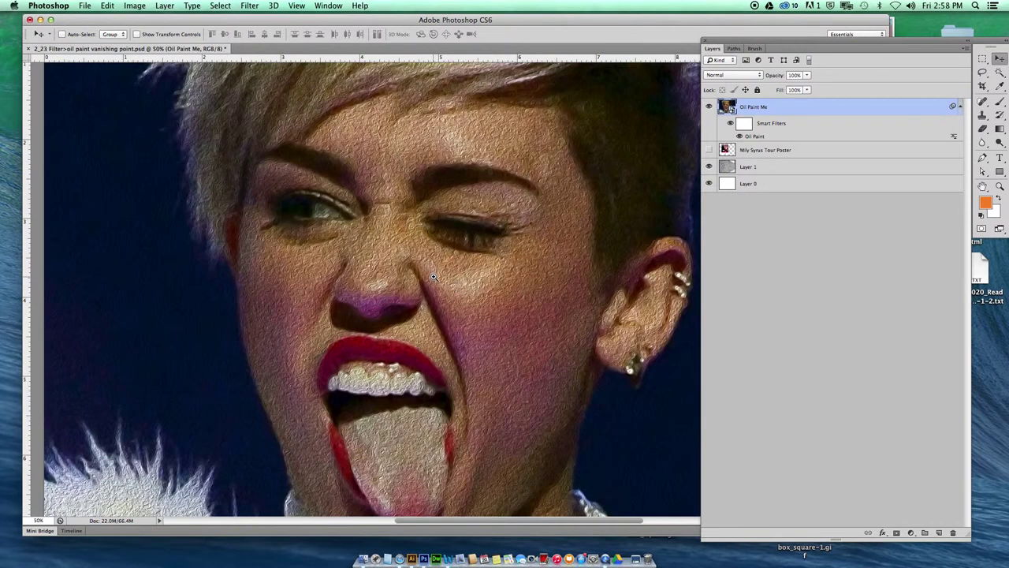
left_click(731, 124)
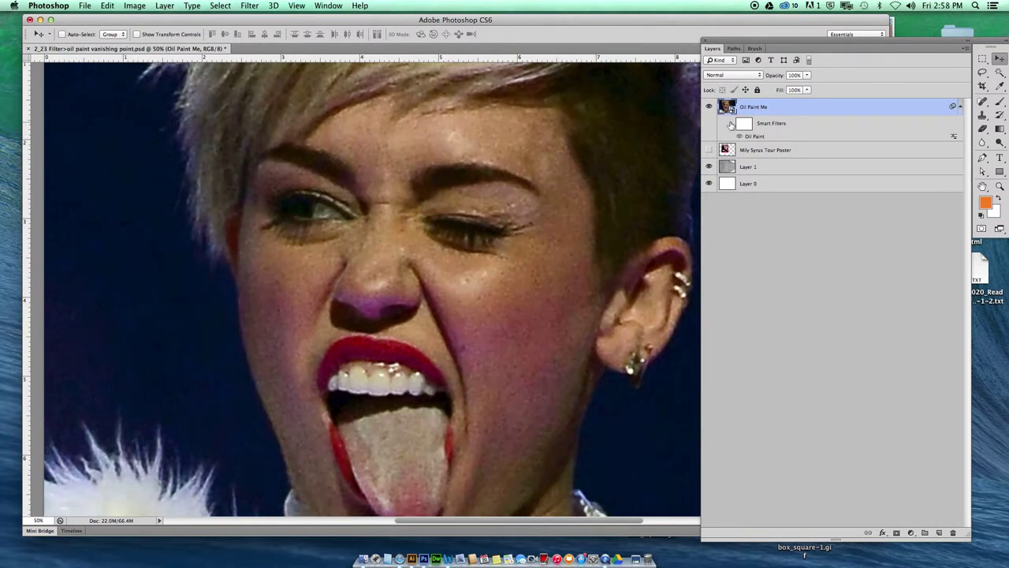
left_click(731, 124)
left_click(731, 124)
left_click(730, 124)
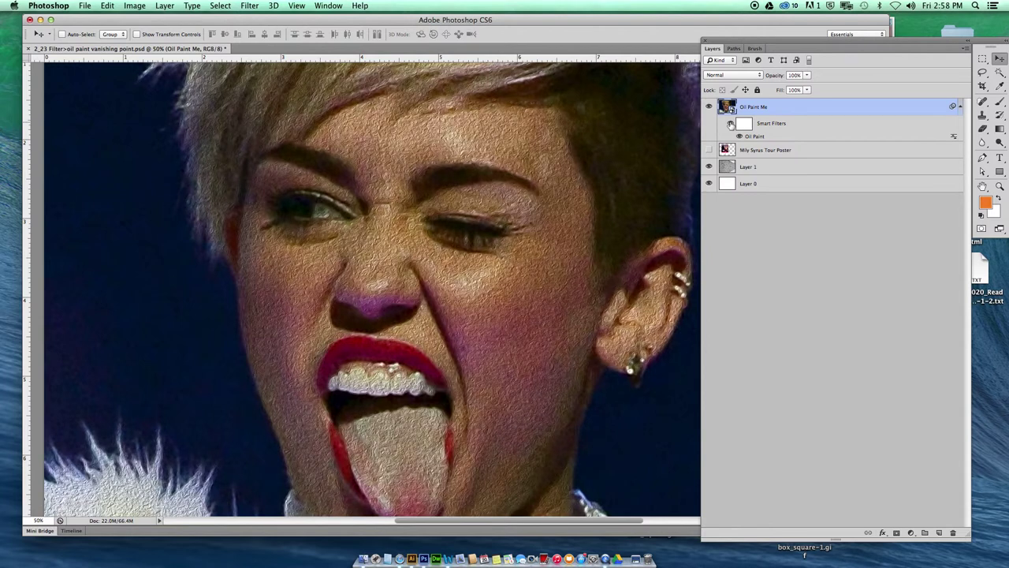
key("super+minus")
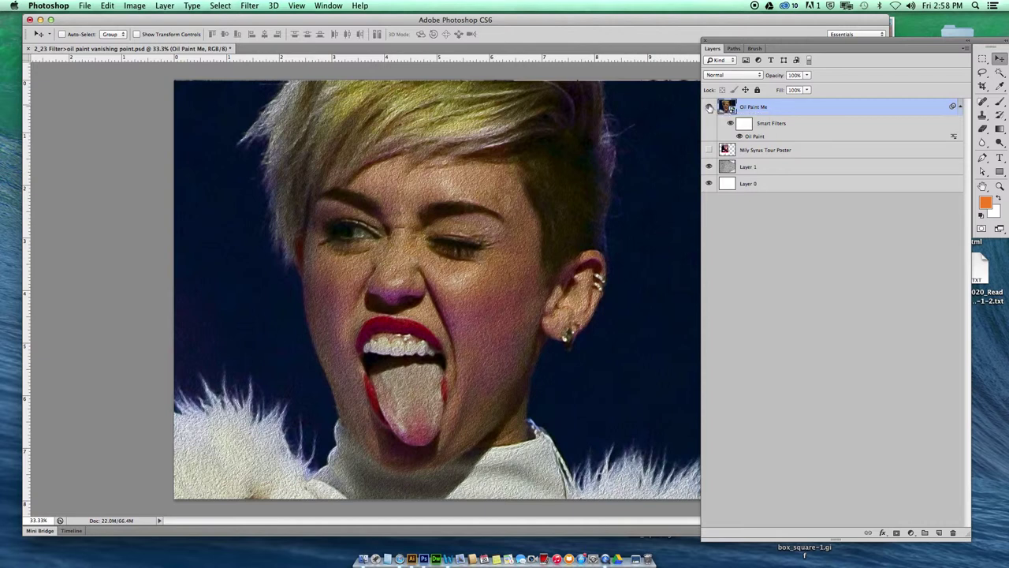
left_click(709, 108)
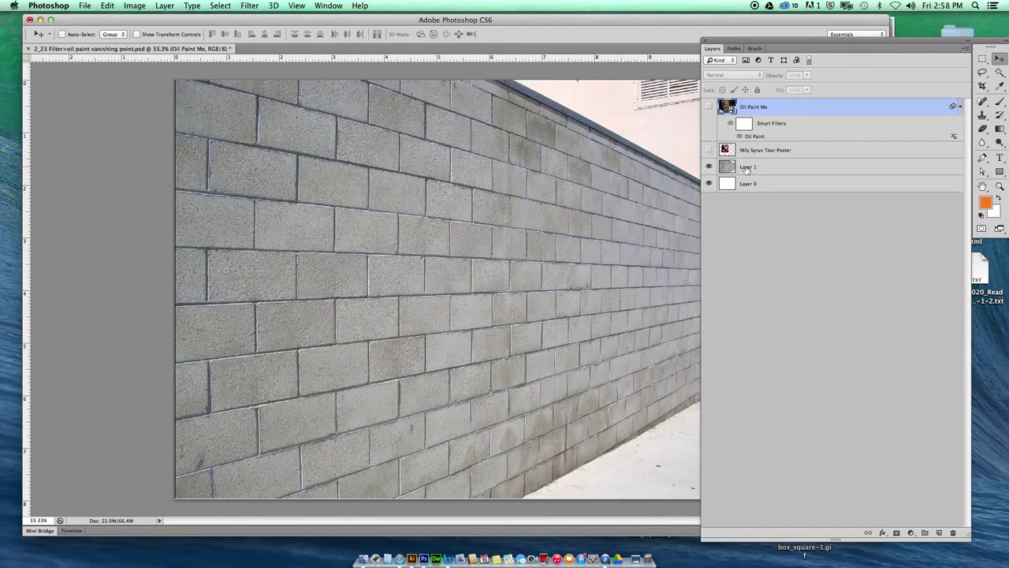
- Select Layer 1, the brick wall, and open the Vanishing Point filter
left_click_drag(741, 42, 786, 37)
left_click_drag(505, 26, 484, 23)
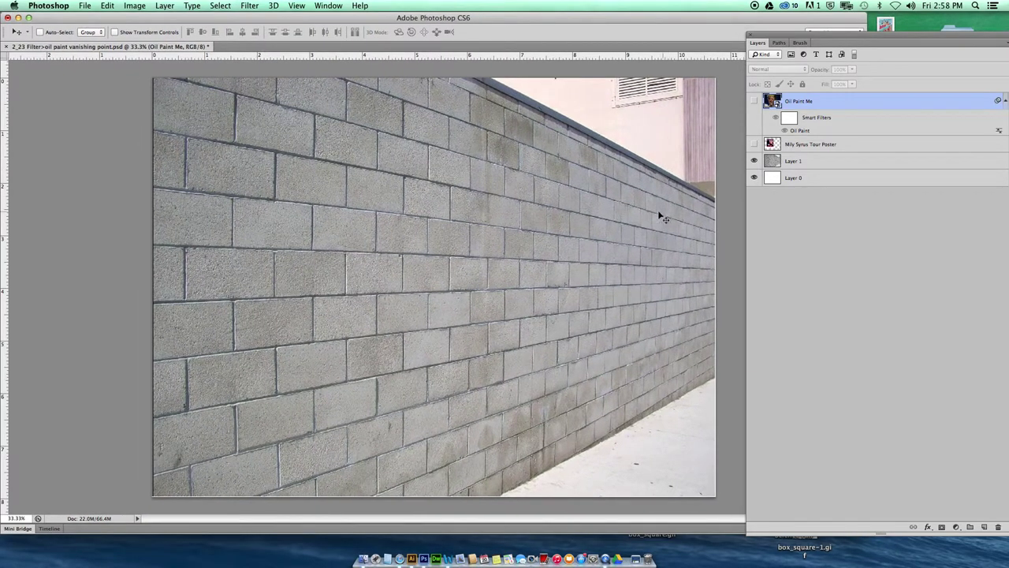
left_click(798, 161)
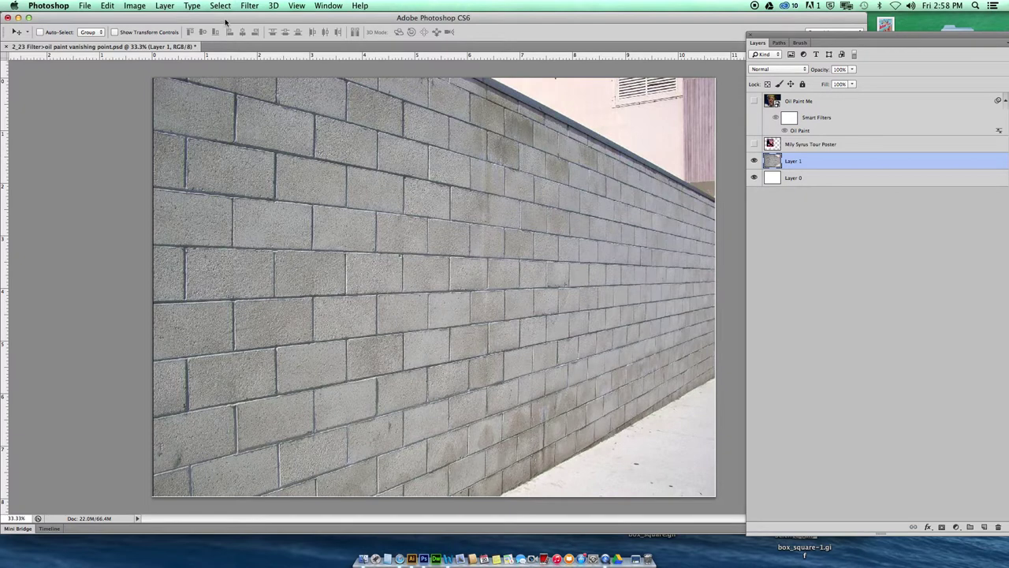
left_click(250, 6)
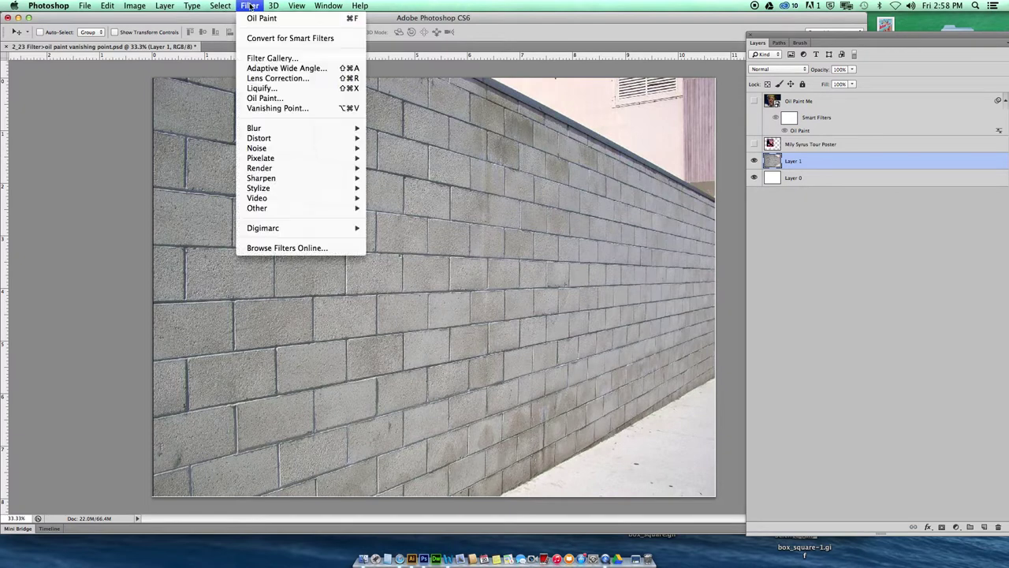
left_click(298, 109)
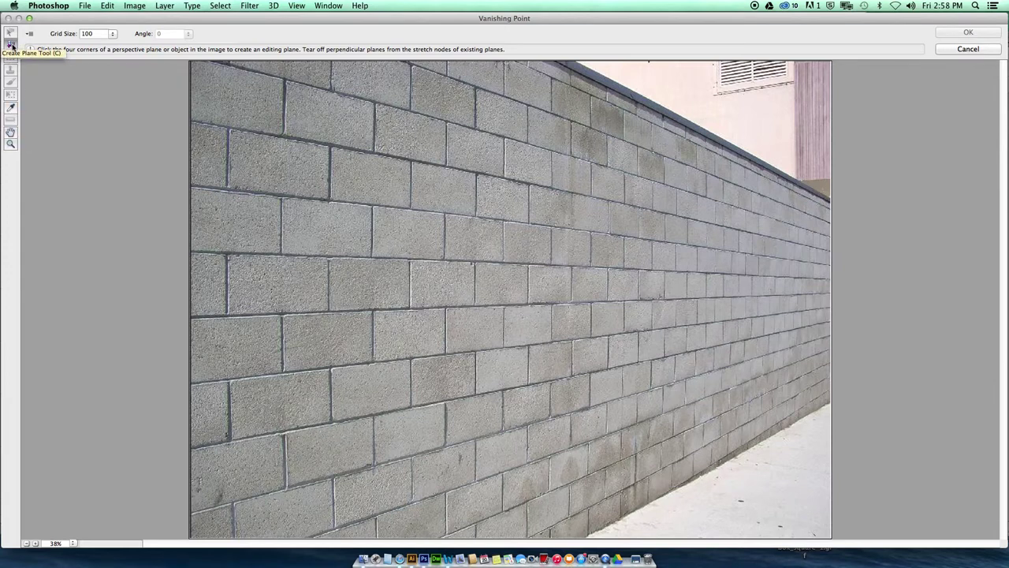
- Create a four-corner plane on the wall's right section, aligning its top corner to the wall's edge
left_click(663, 115)
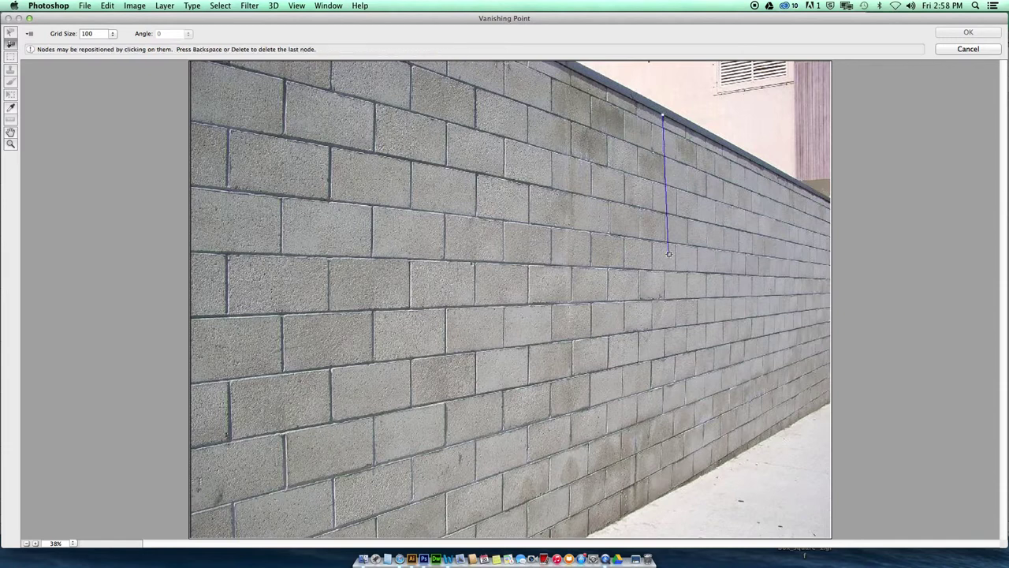
left_click(662, 498)
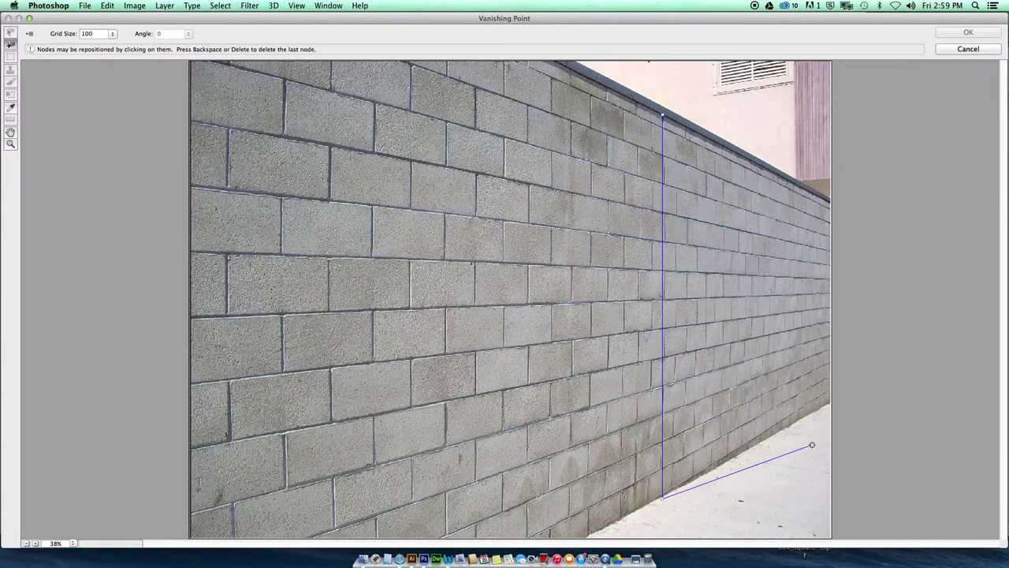
left_click(825, 404)
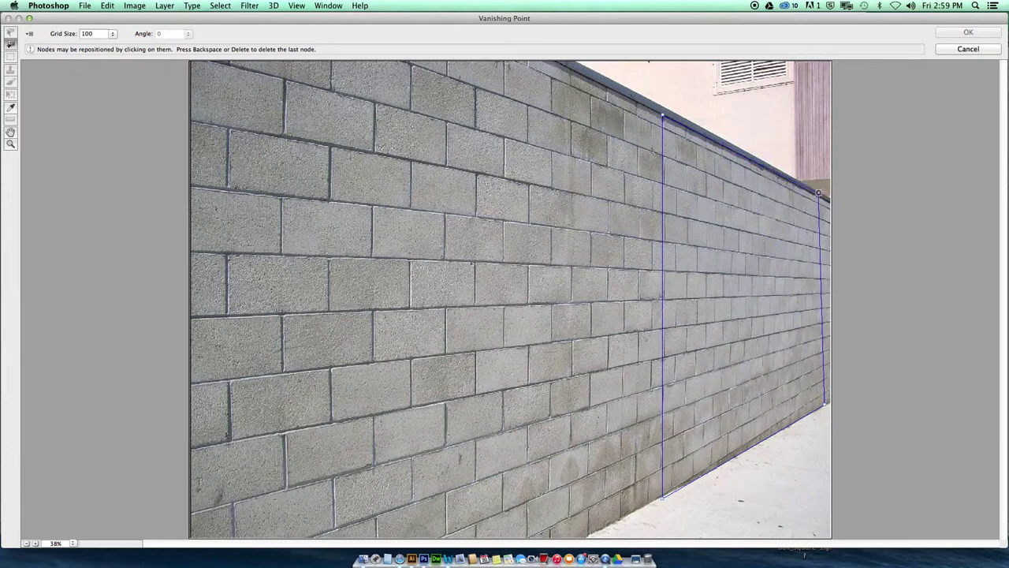
left_click(790, 181)
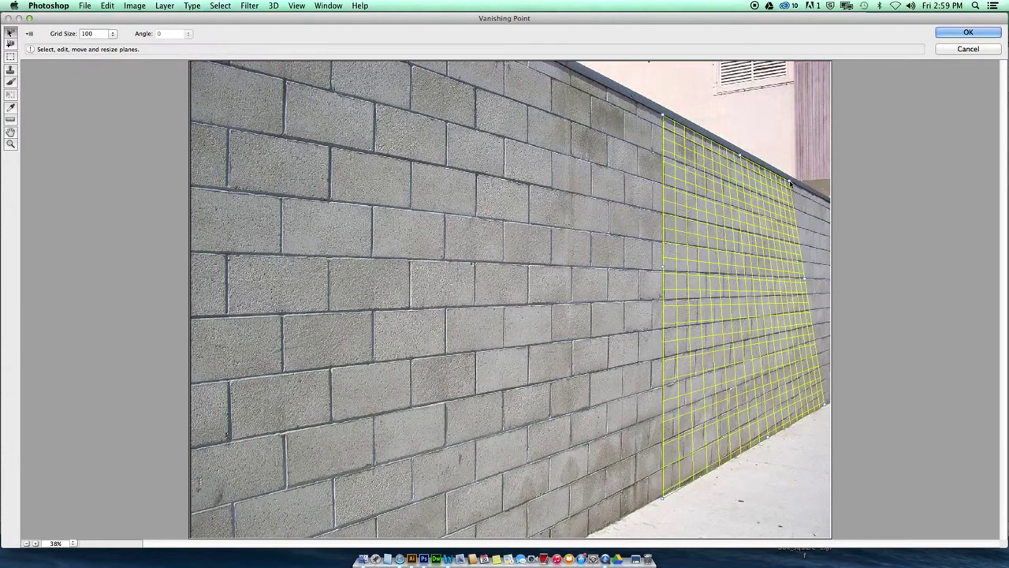
left_click_drag(789, 181, 827, 204)
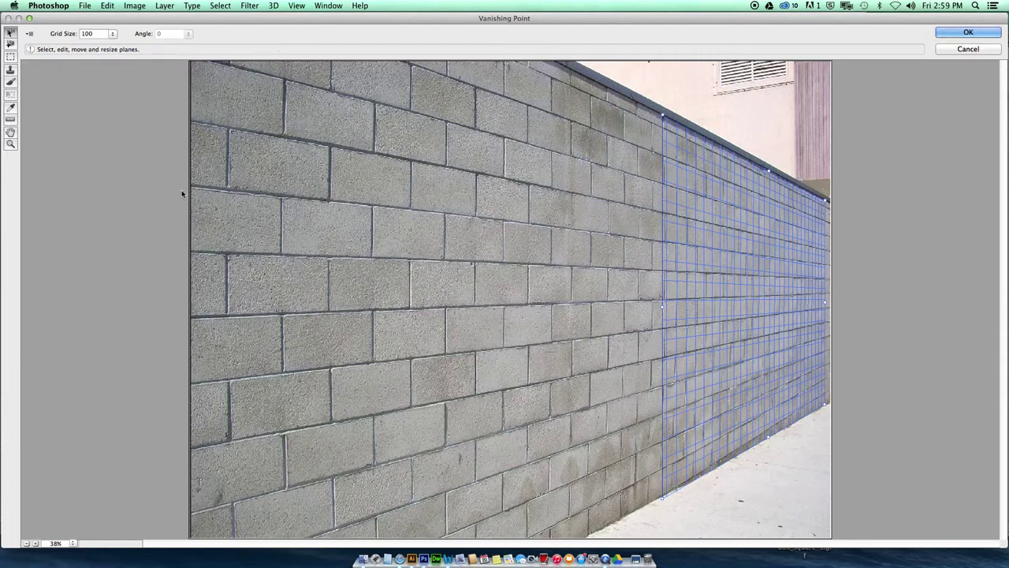
- Zoom out and stretch the plane leftward across the wall, aligning its right edge to the image edge
key("z")
left_click(504, 325, "alt")
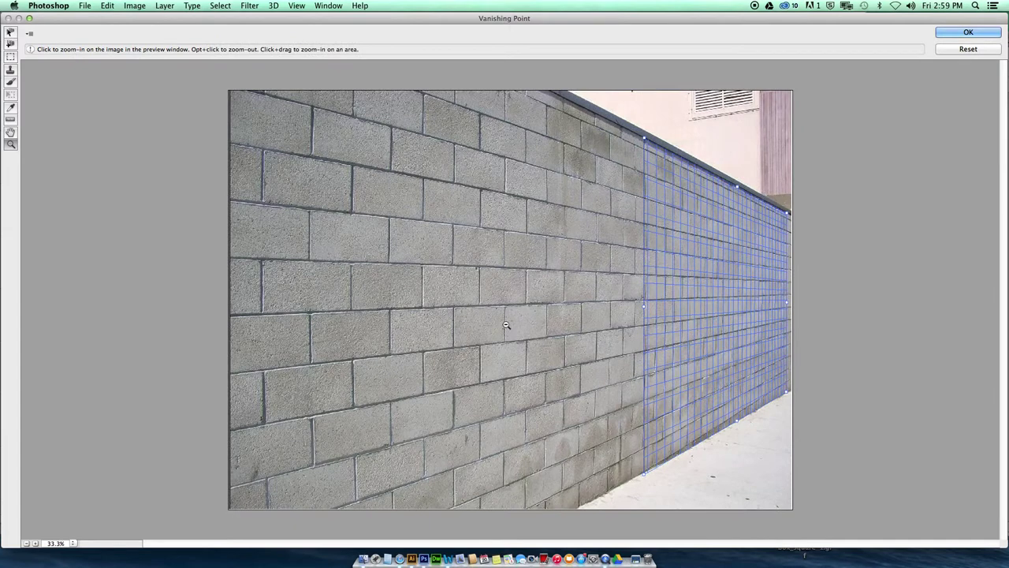
left_click(506, 323, "alt")
key("h")
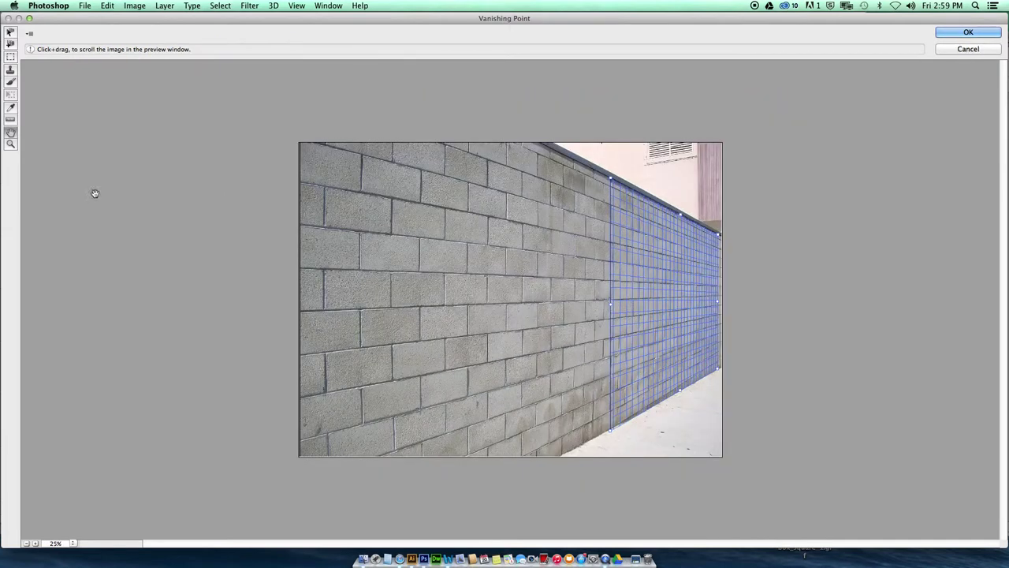
left_click(10, 33)
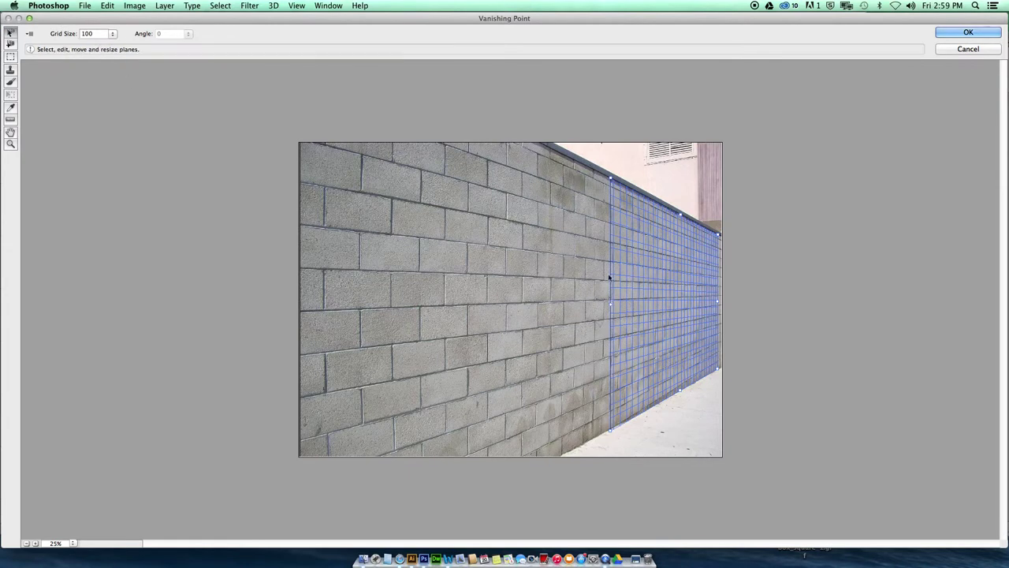
left_click_drag(611, 303, 298, 294)
left_click_drag(559, 446, 580, 446)
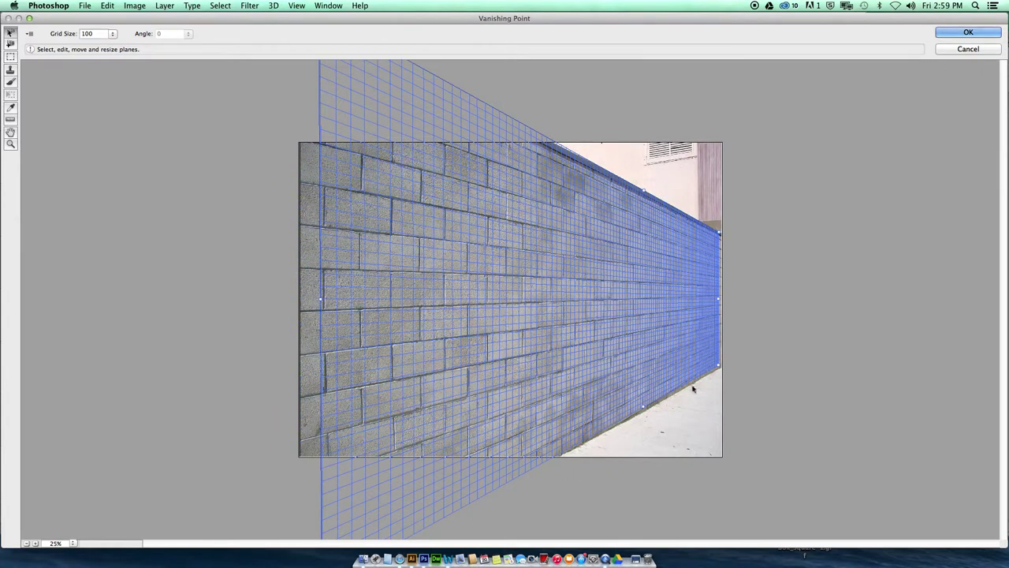
key("super+z")
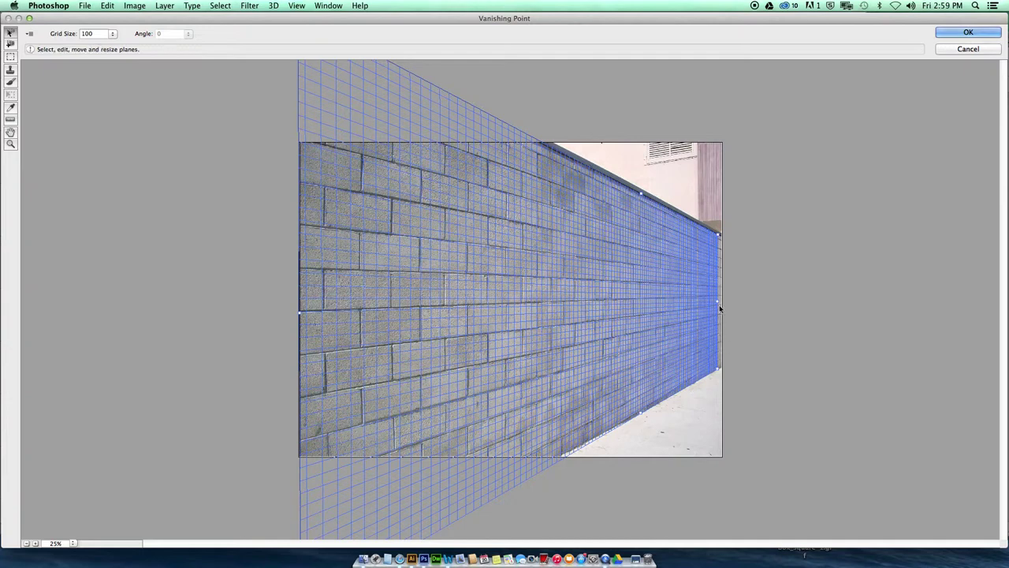
left_click_drag(719, 310, 722, 306)
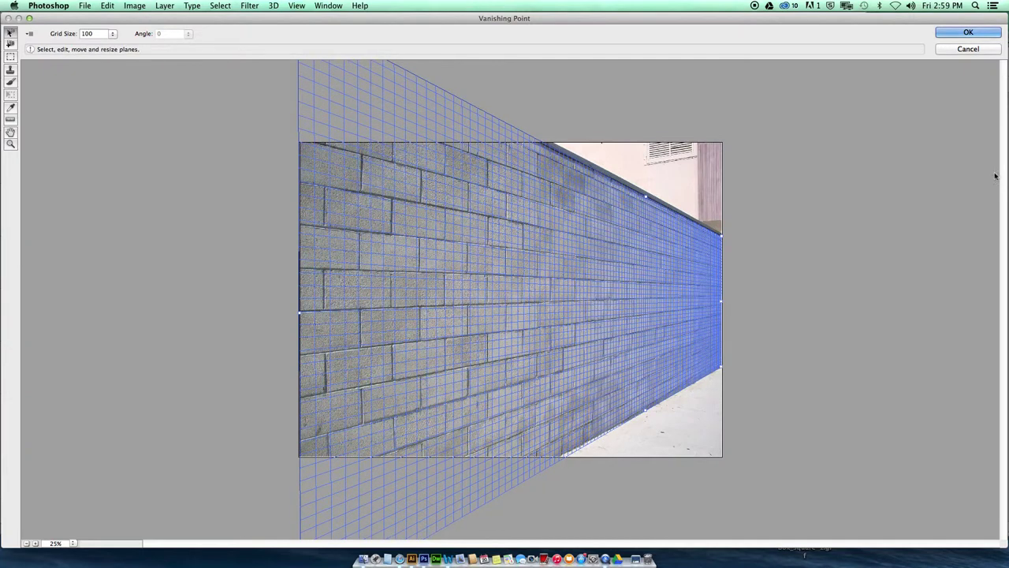
- Close Vanishing Point with OK, then show and select the concert poster layer
left_click(982, 33)
left_click(755, 144)
left_click(770, 144)
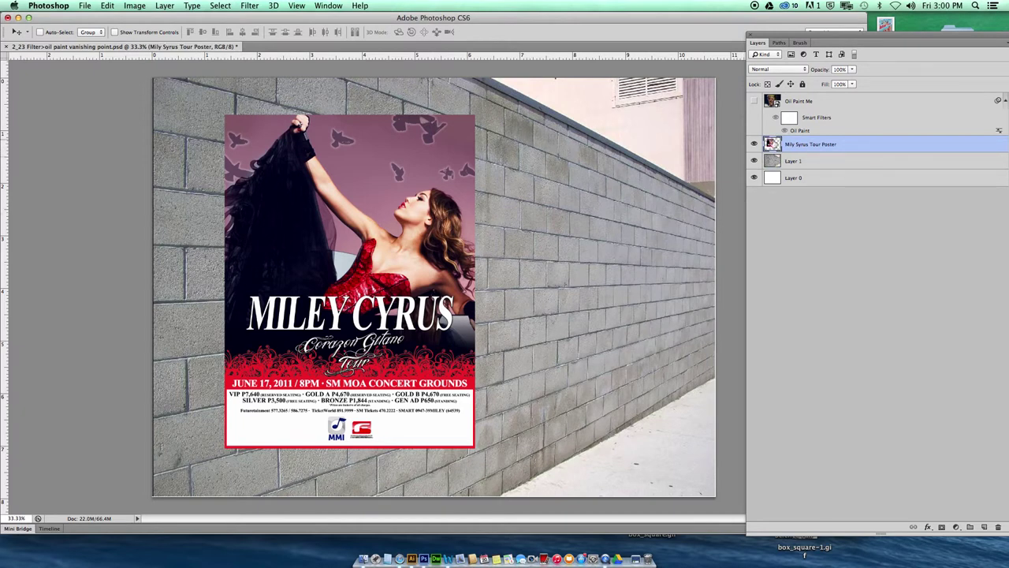
- Copy the poster's pixels, hide its layer, deselect, and make Layer 1 active
left_click(770, 144, "super")
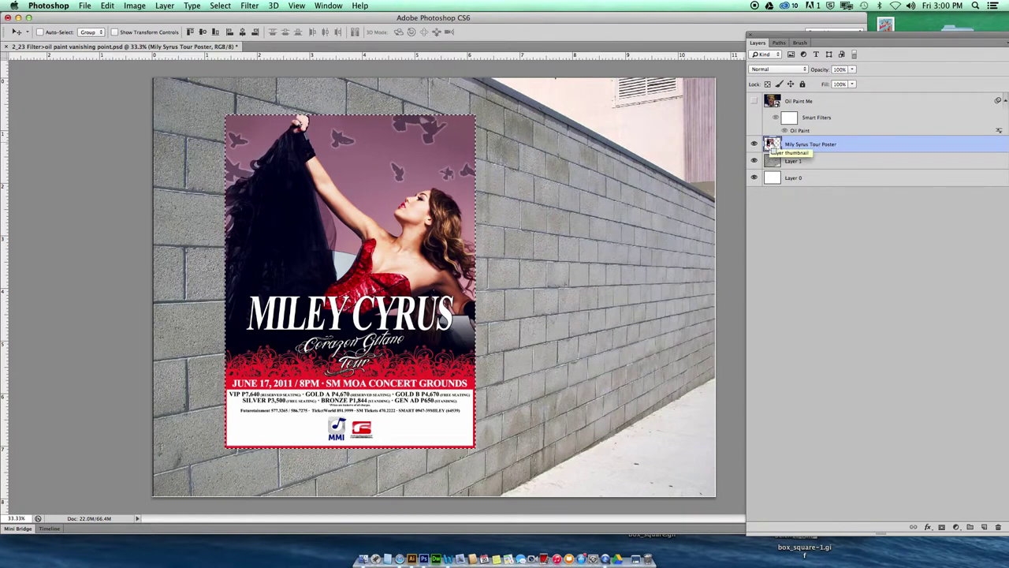
left_click(799, 226)
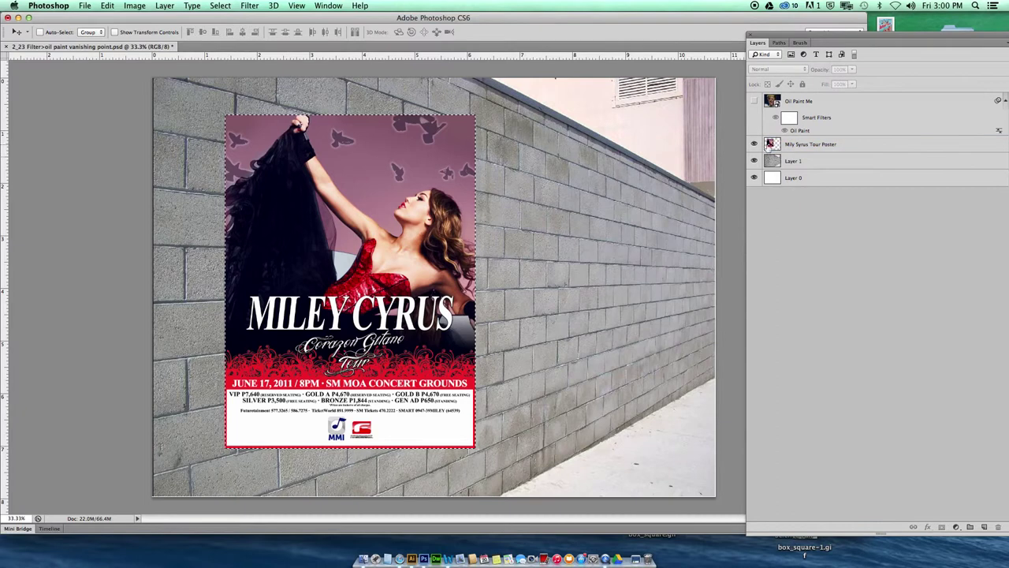
left_click(753, 145)
key("super+d")
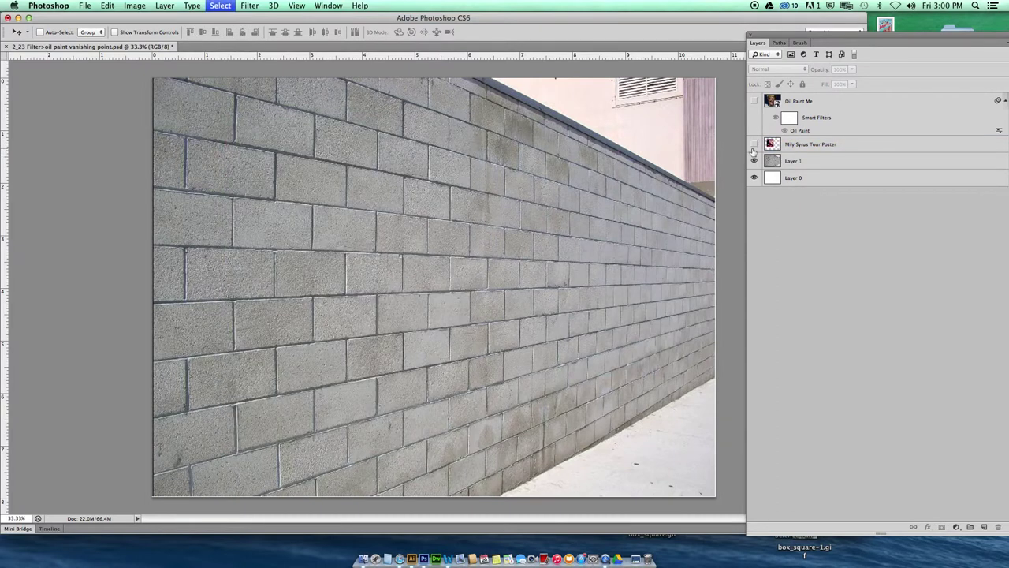
left_click(794, 161)
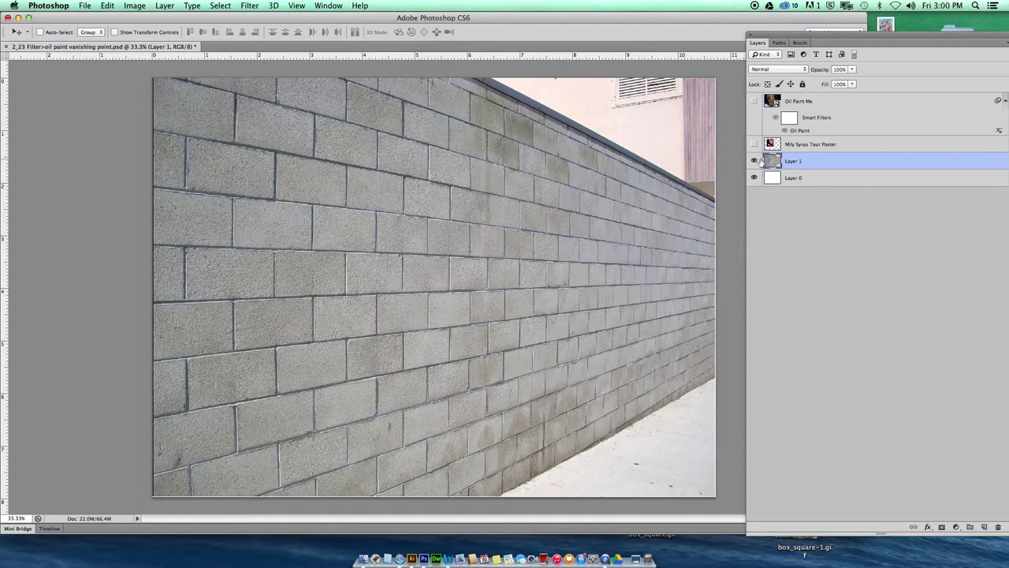
- Add new Layer 2 above Layer 1 and reopen Vanishing Point on it
left_click(984, 527)
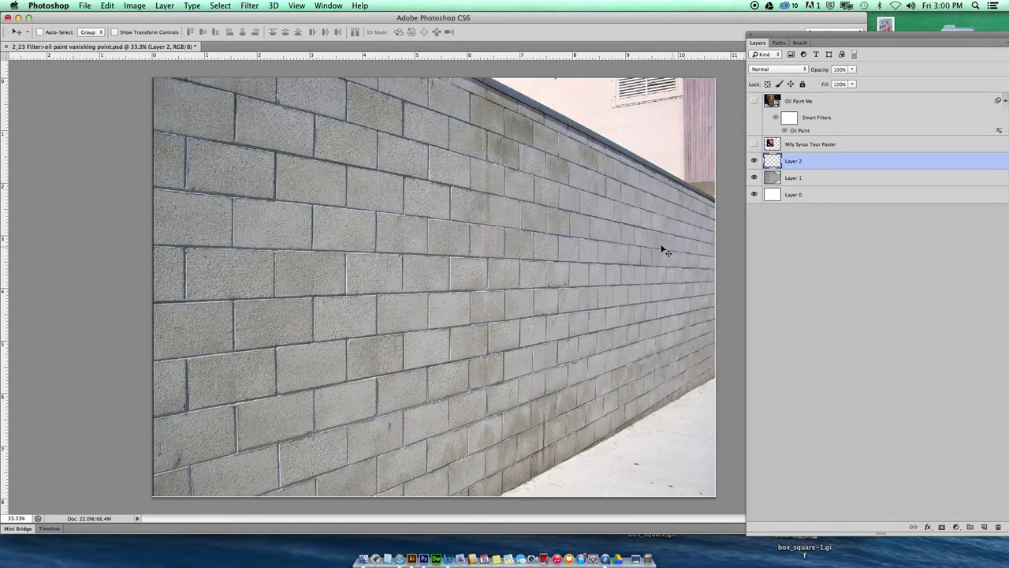
left_click(250, 6)
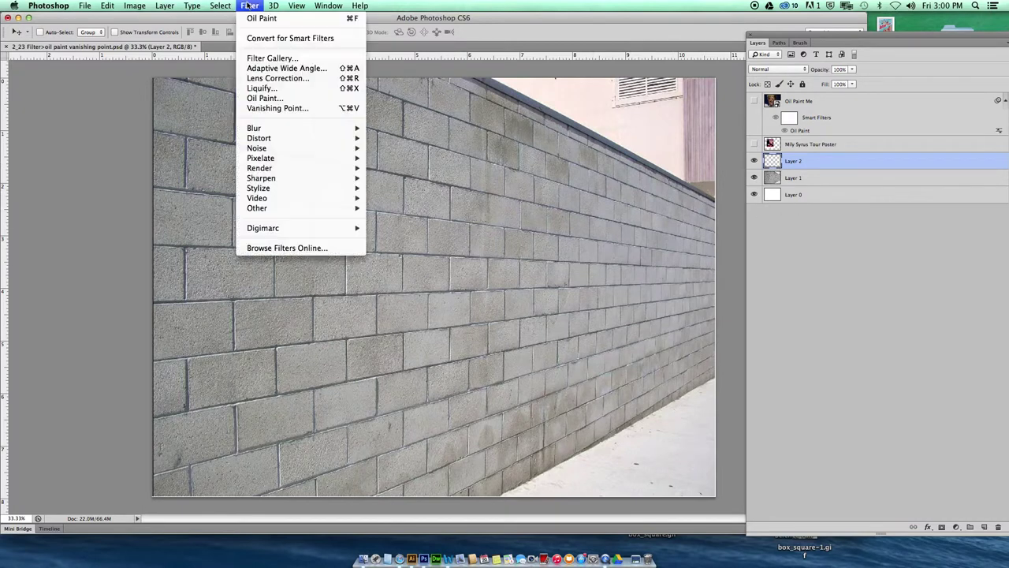
left_click(263, 105)
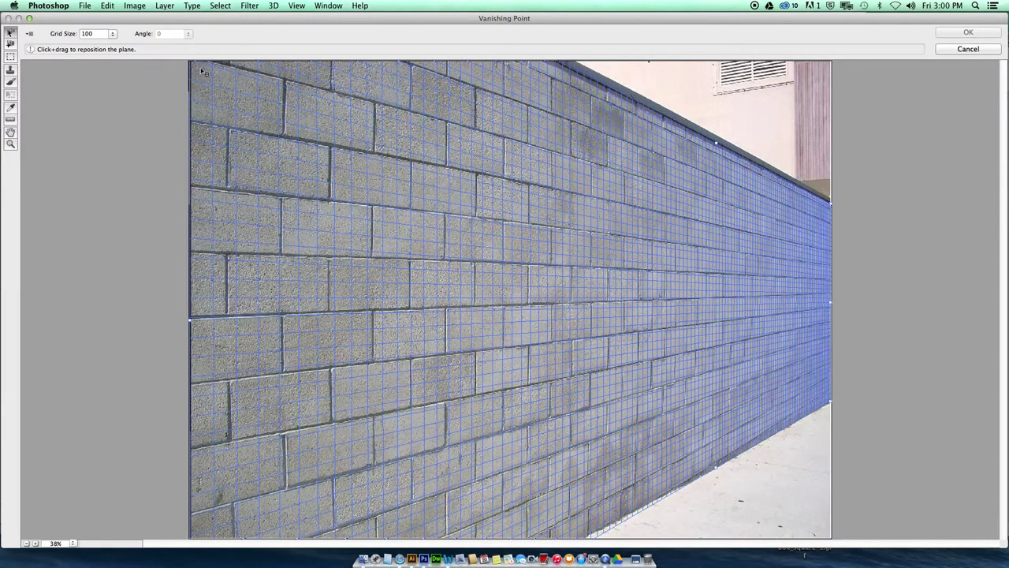
- Paste the copied poster into Vanishing Point and drag it onto the plane to mid-wall
left_click(108, 6)
left_click(282, 182)
left_click(108, 6)
left_click(325, 170)
key("alt")
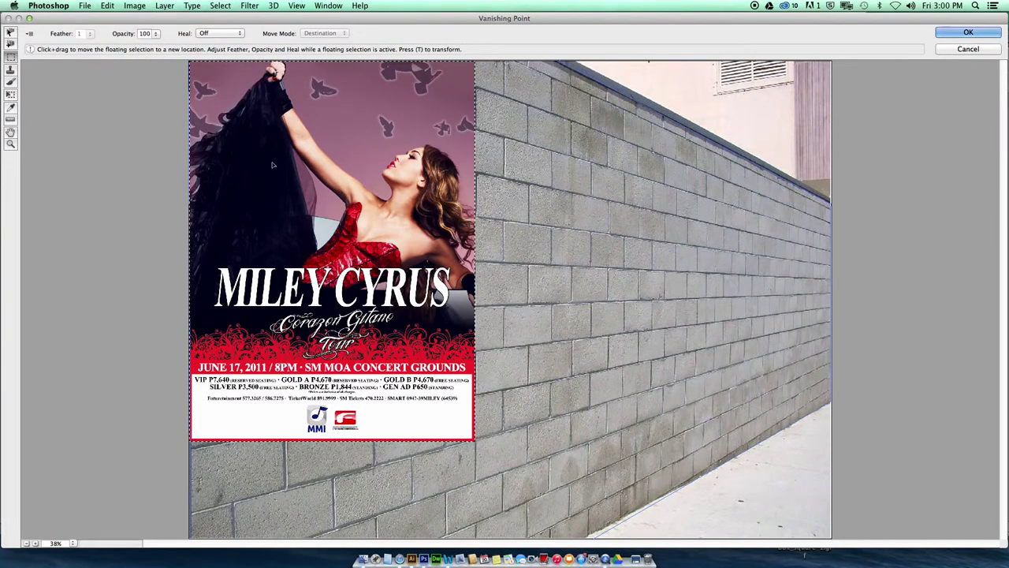
left_click_drag(339, 237, 350, 240)
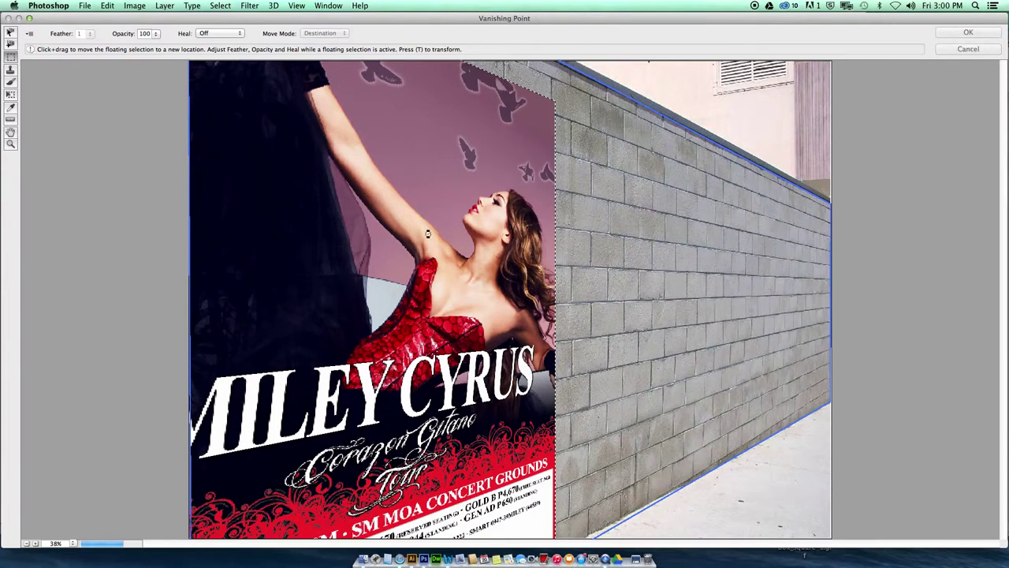
left_click_drag(355, 344, 584, 317)
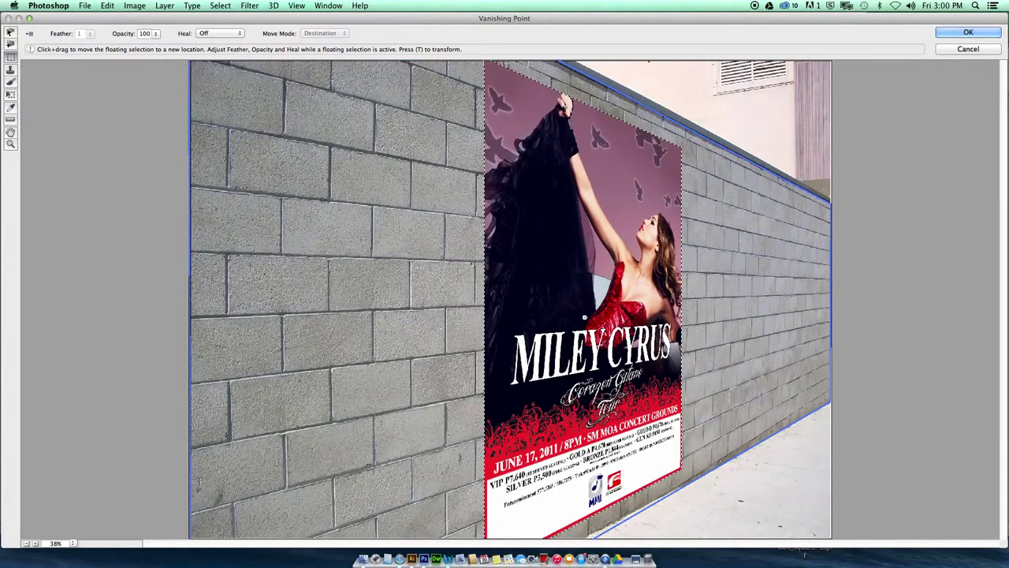
- Shrink the pasted poster from its lower-right corner and move it lower on the wall
key("t")
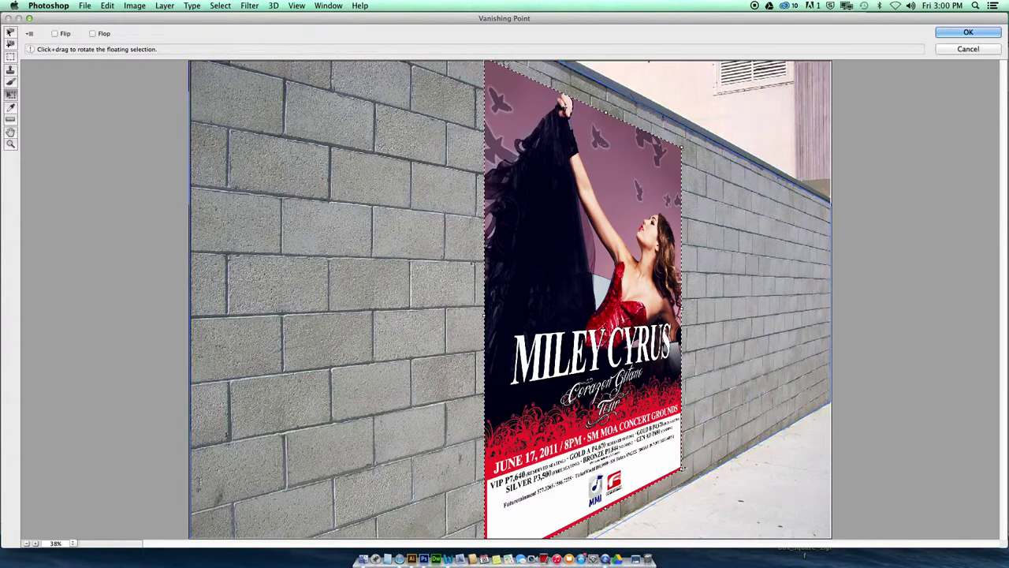
left_click_drag(665, 450, 623, 348)
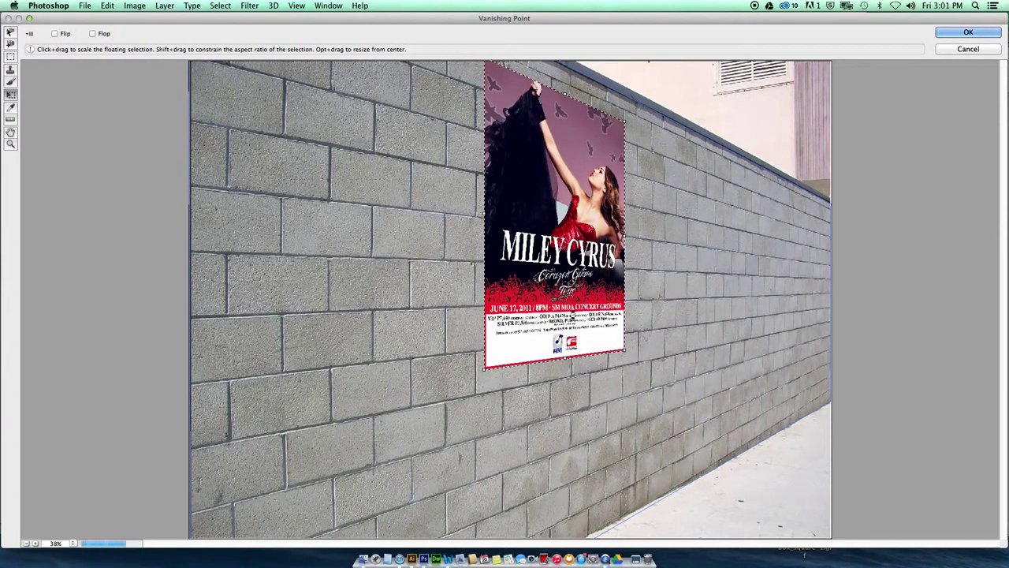
left_click_drag(551, 207, 461, 236)
- Apply the perspective poster onto the wall, then briefly compare it against the flat original poster layer
left_click(955, 32)
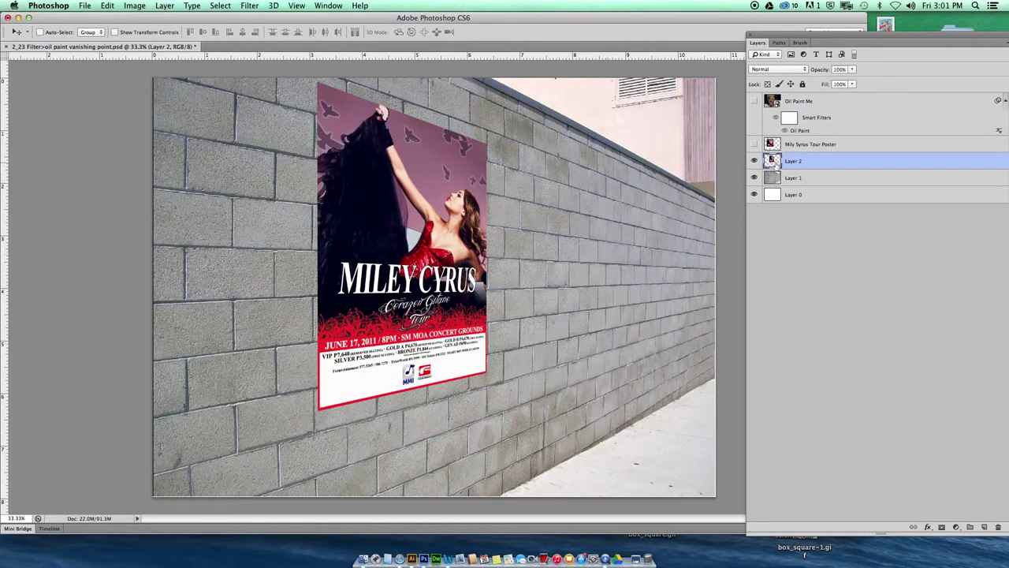
left_click(753, 145)
left_click(753, 145)
- Free-transform the wall poster, stretching its top-right corner slightly taller, and commit
key("super+t")
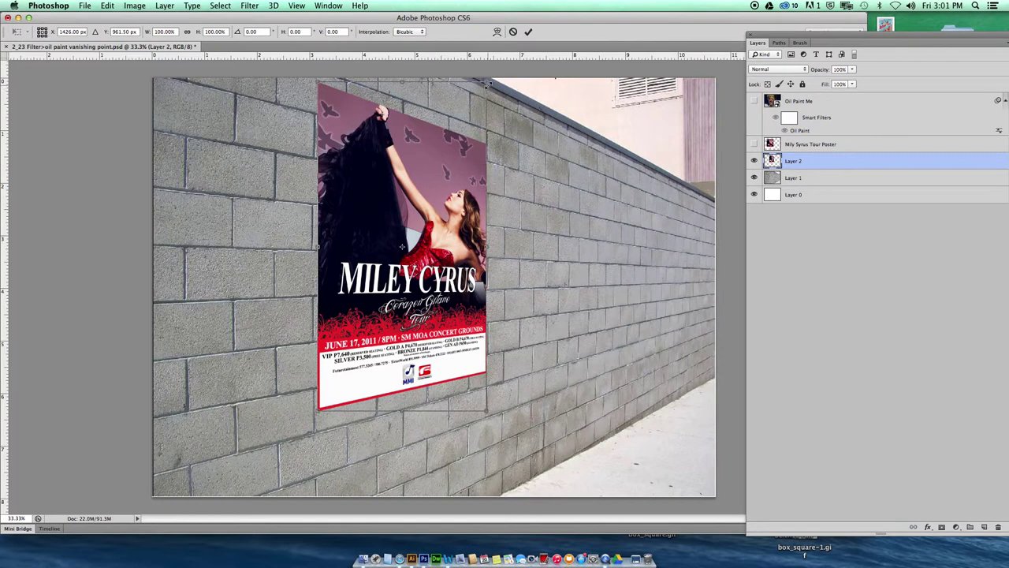
left_click_drag(488, 81, 488, 81)
left_click(529, 31)
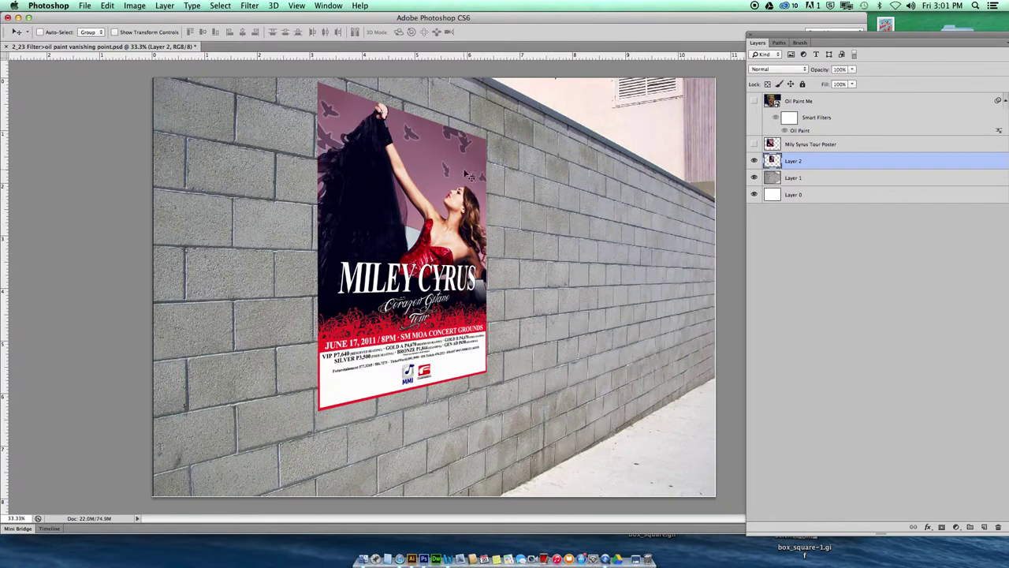
left_click(249, 5)
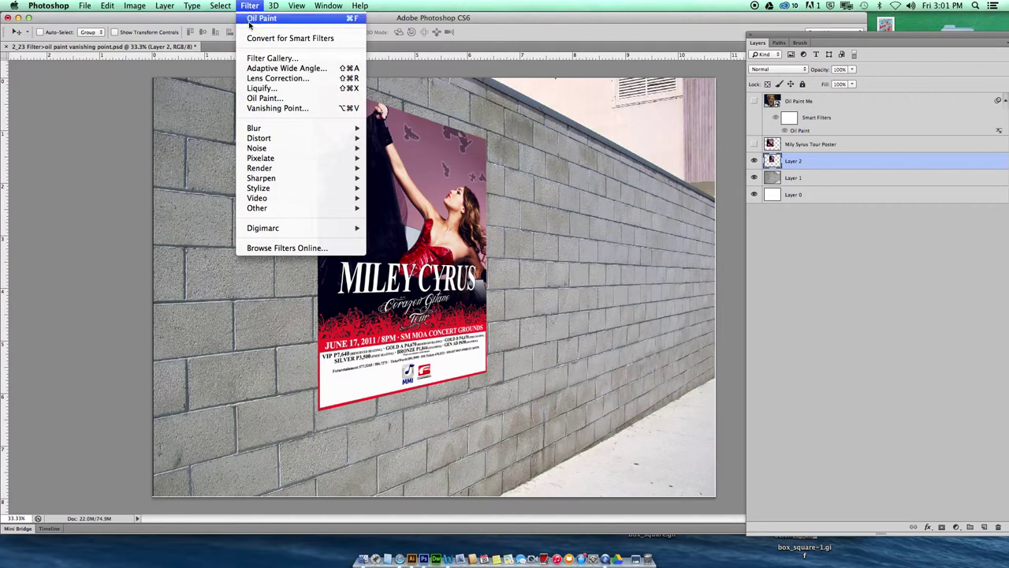
mouse_move(305, 129)
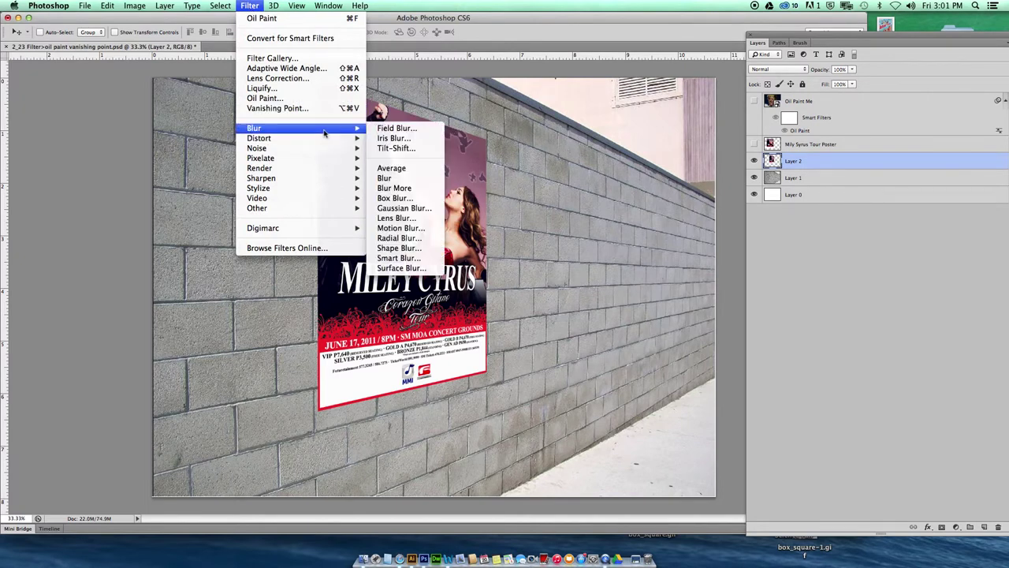
left_click(571, 221)
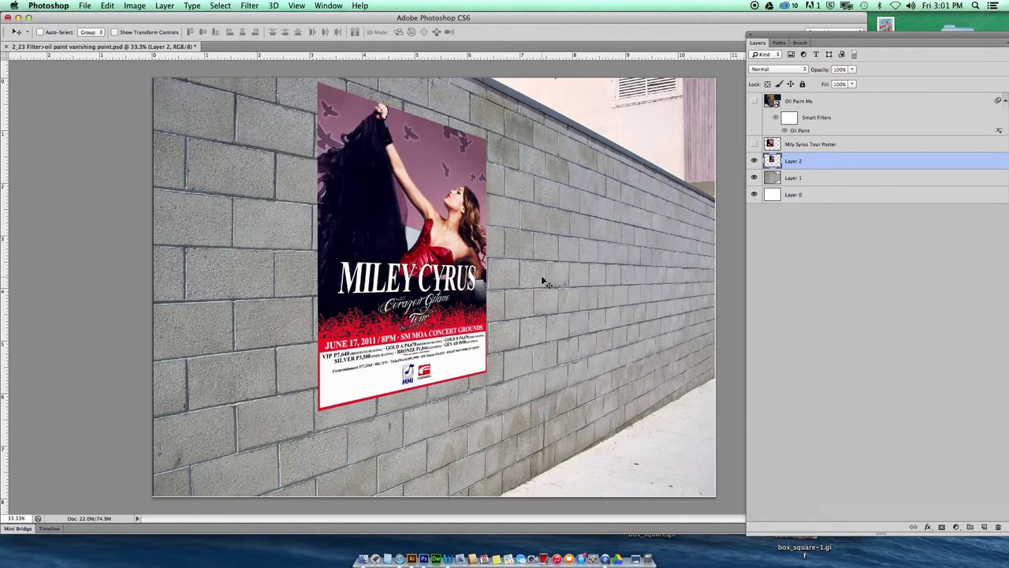